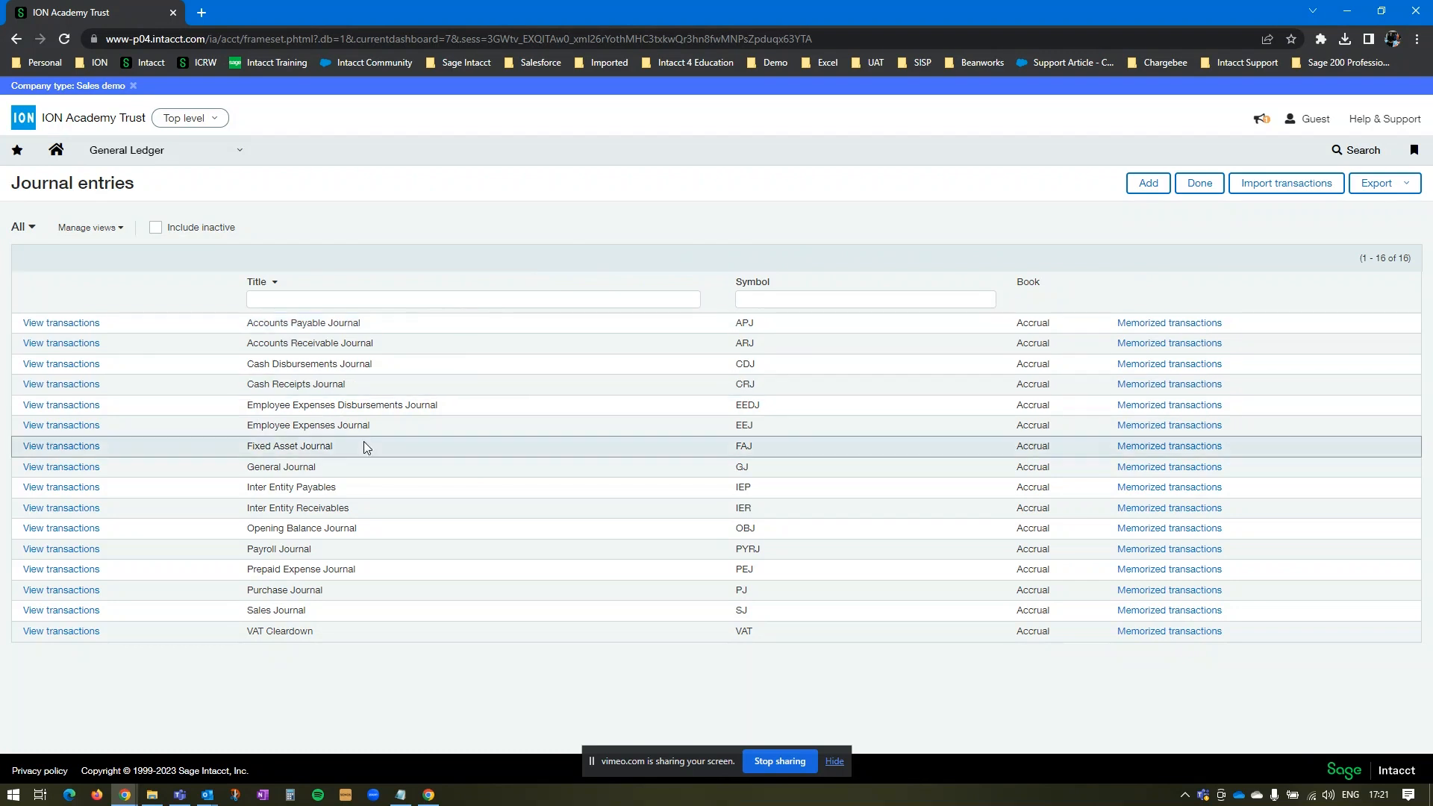
Step: Review the Fixed Asset and Payroll journals in the journal list and open the General Journal's transactions
{"action": "left_click_drag", "start_coordinate": [318, 469], "coordinate": [334, 445]}
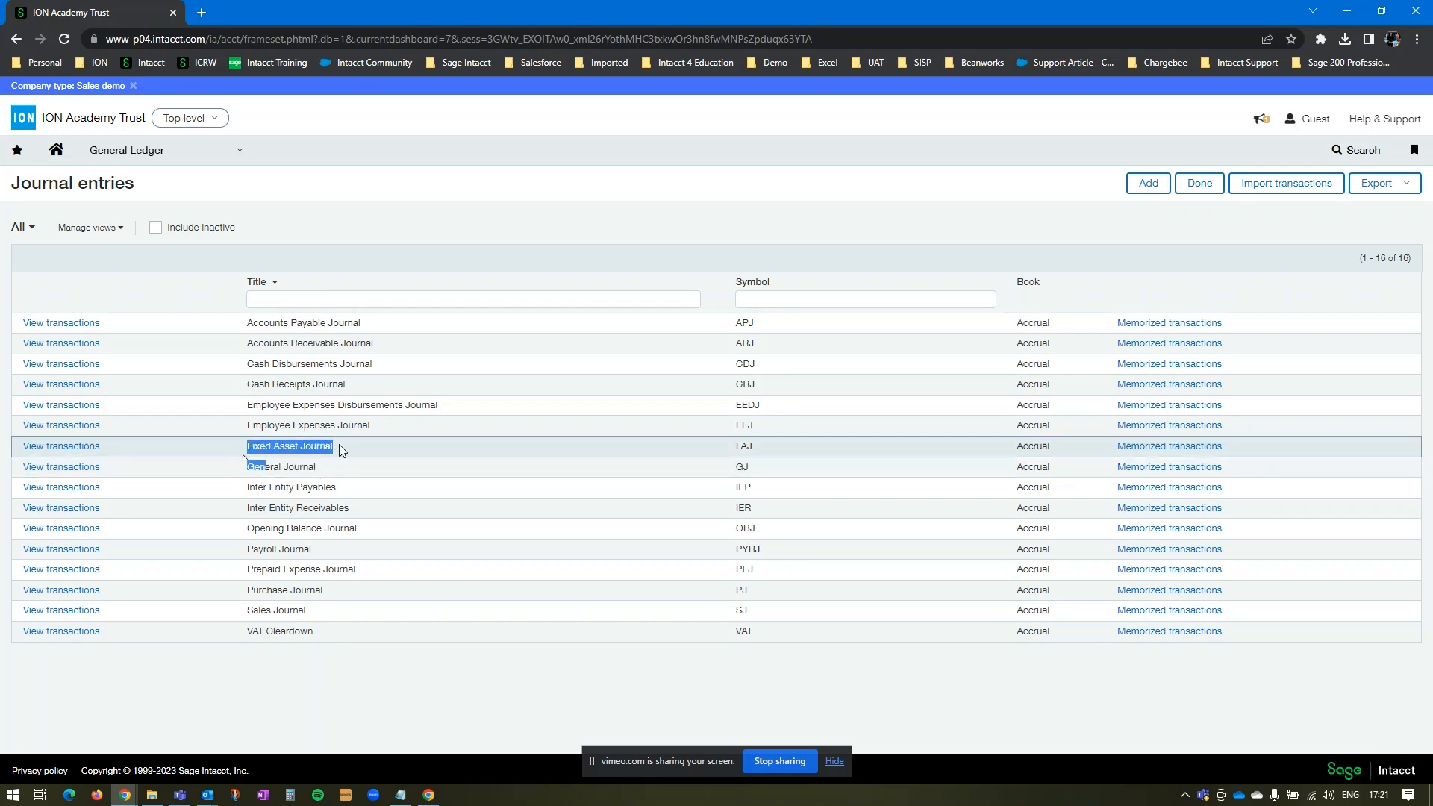
{"action": "left_click_drag", "start_coordinate": [329, 549], "coordinate": [249, 549]}
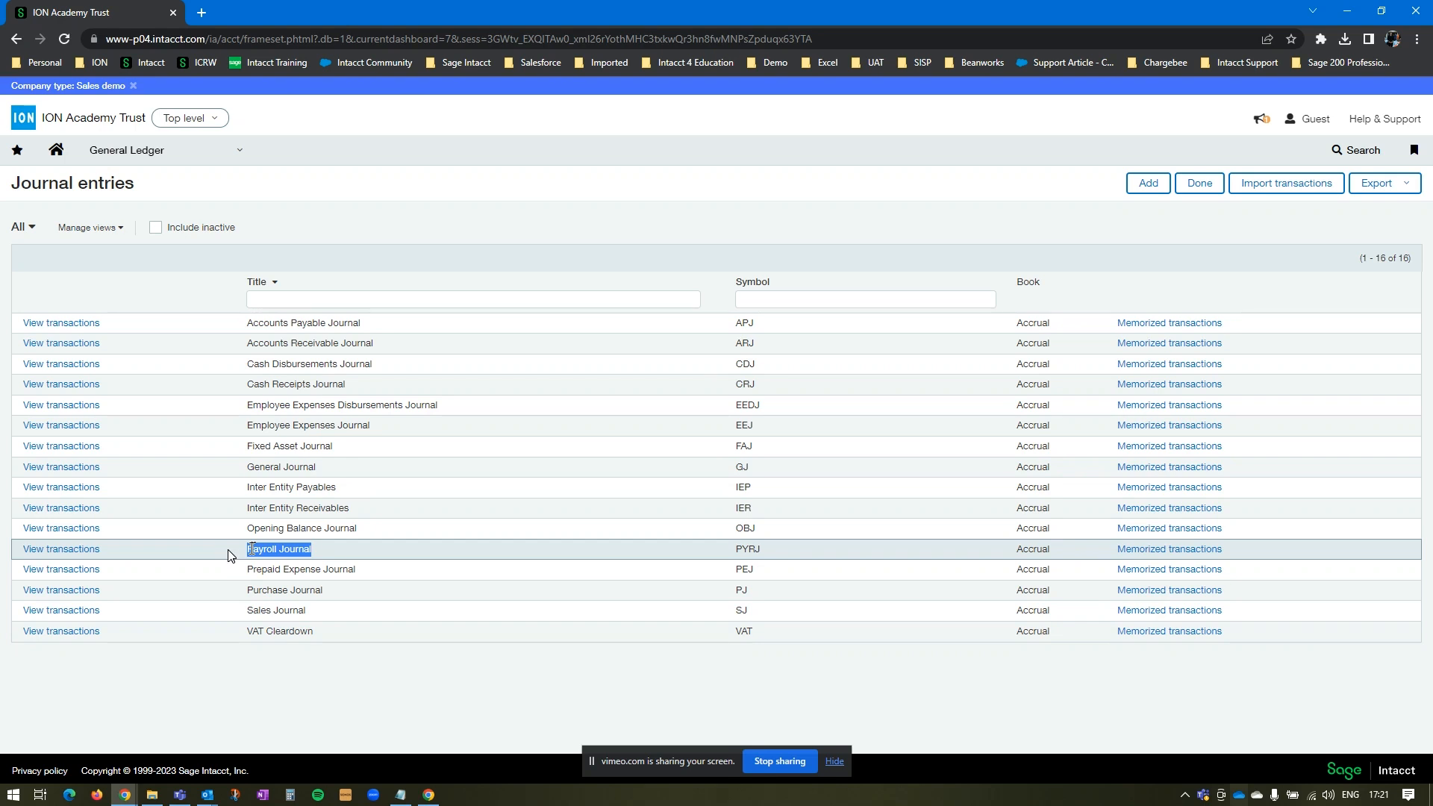
{"action": "left_click", "coordinate": [94, 471]}
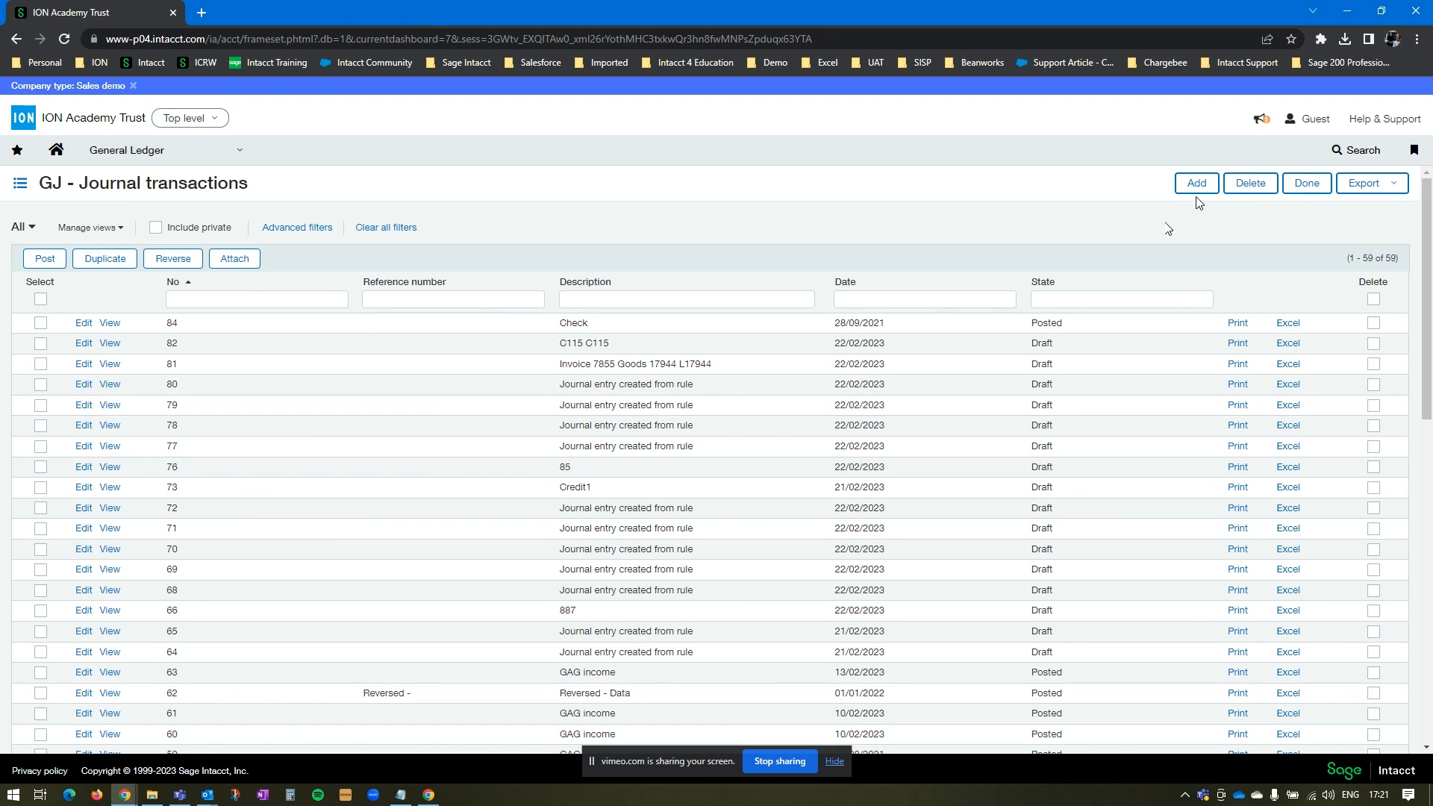
Step: Start a new General Journal entry with the description GAG Income
{"action": "left_click", "coordinate": [1199, 187]}
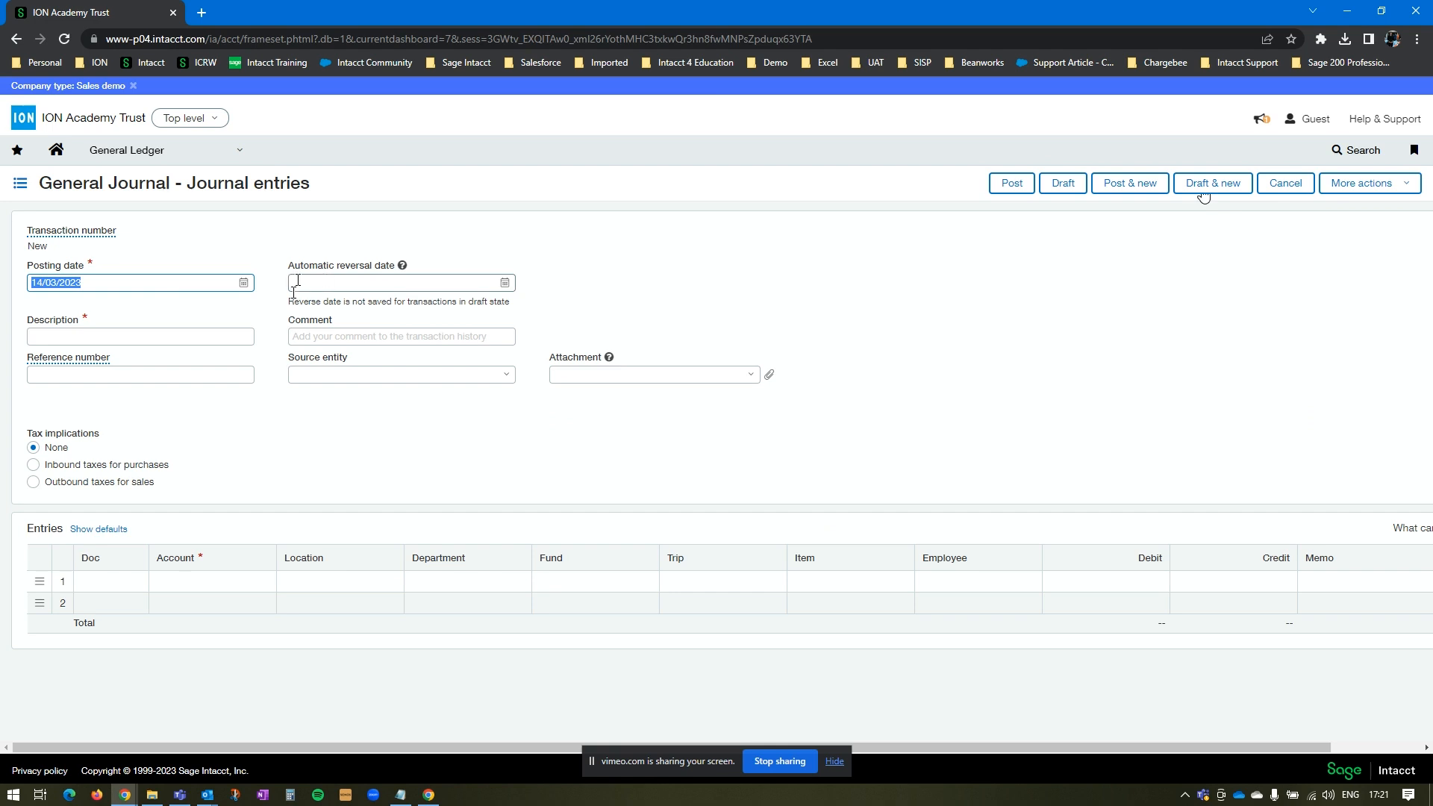
{"action": "left_click", "coordinate": [157, 335]}
{"action": "type", "text": "GAG Income"}
{"action": "key", "text": "Tab"}
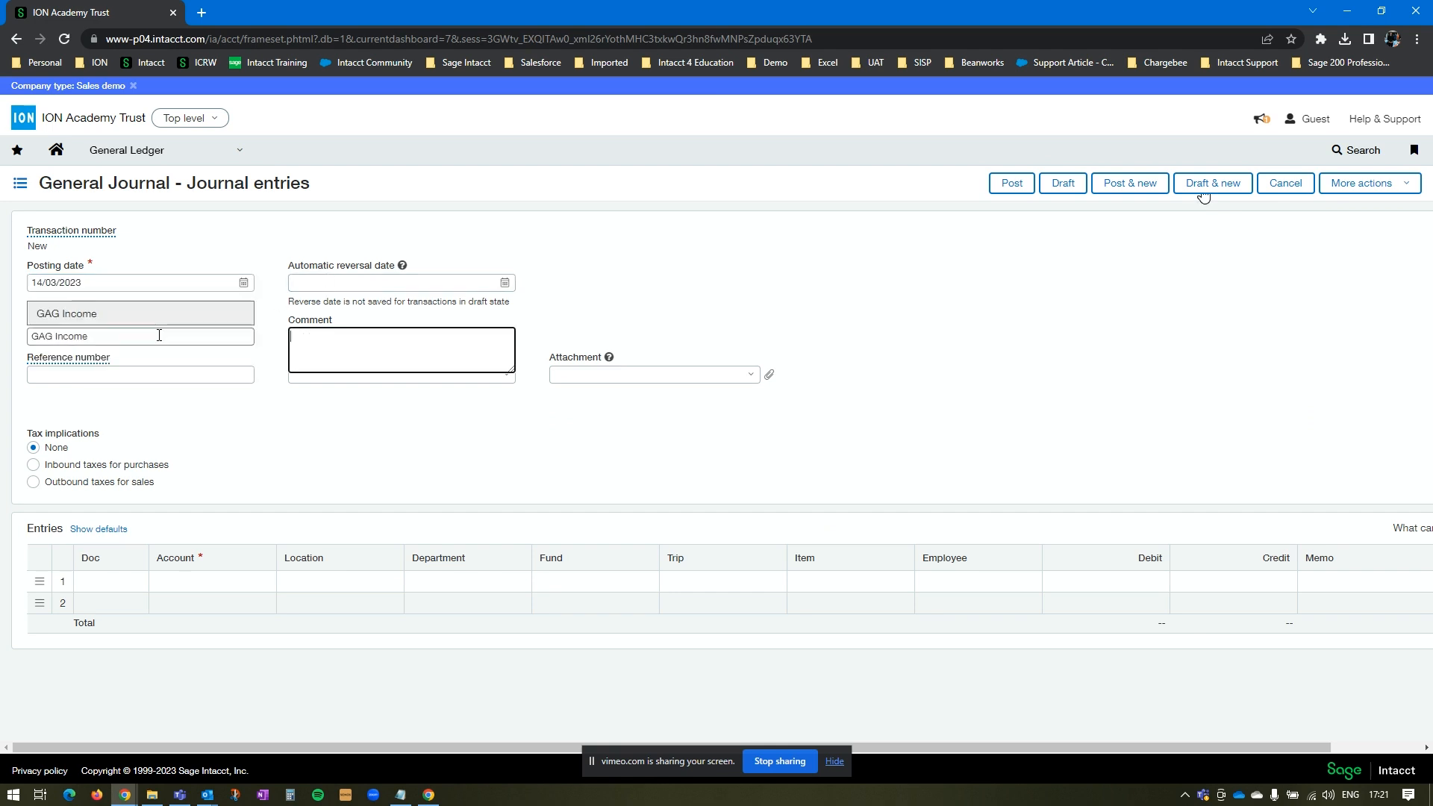
{"action": "left_click", "coordinate": [267, 480]}
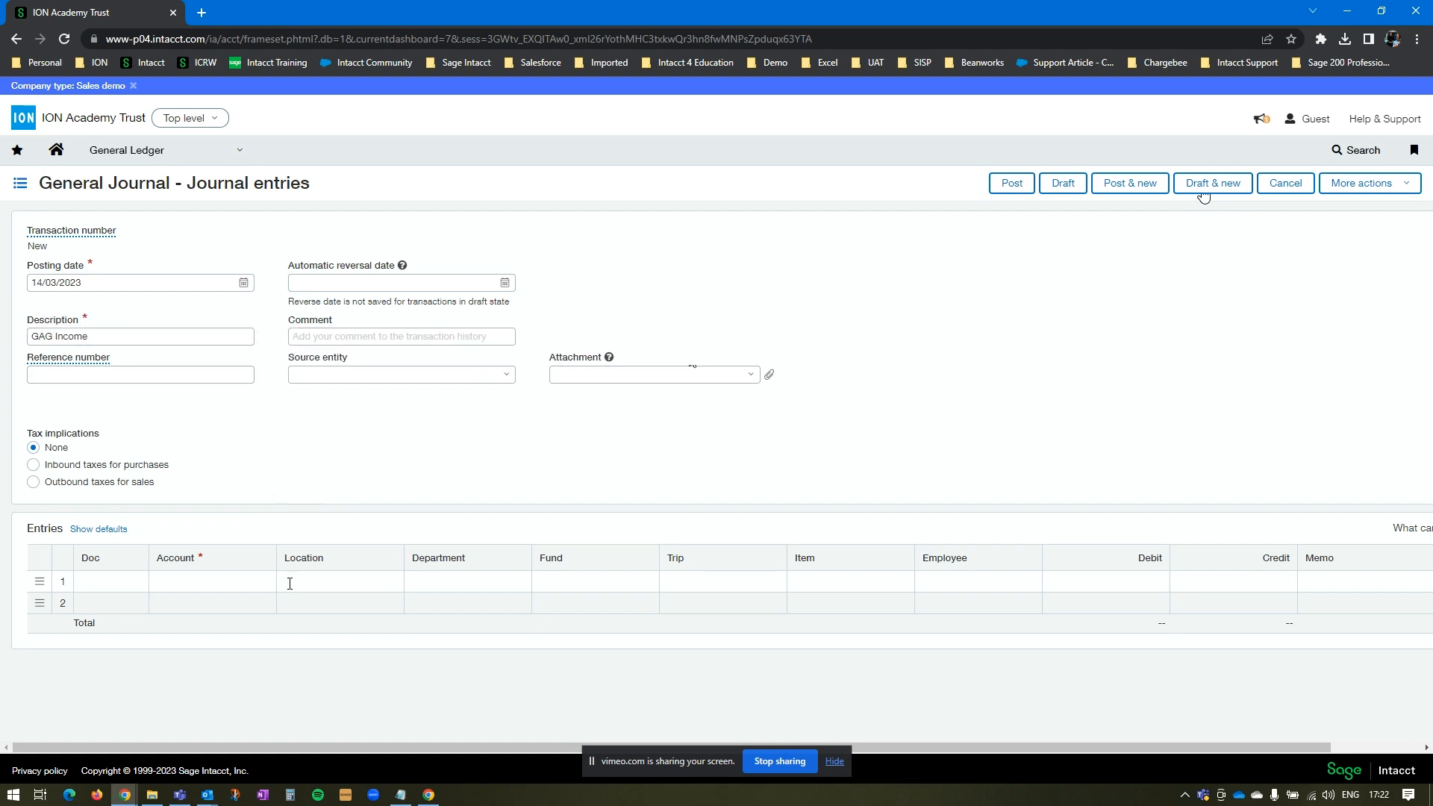
Step: Fill the first entry line with account 810100 Books, location E-100 Derwentdale Academy, department MAT Maths and a debit of 150.00
{"action": "left_click", "coordinate": [207, 582]}
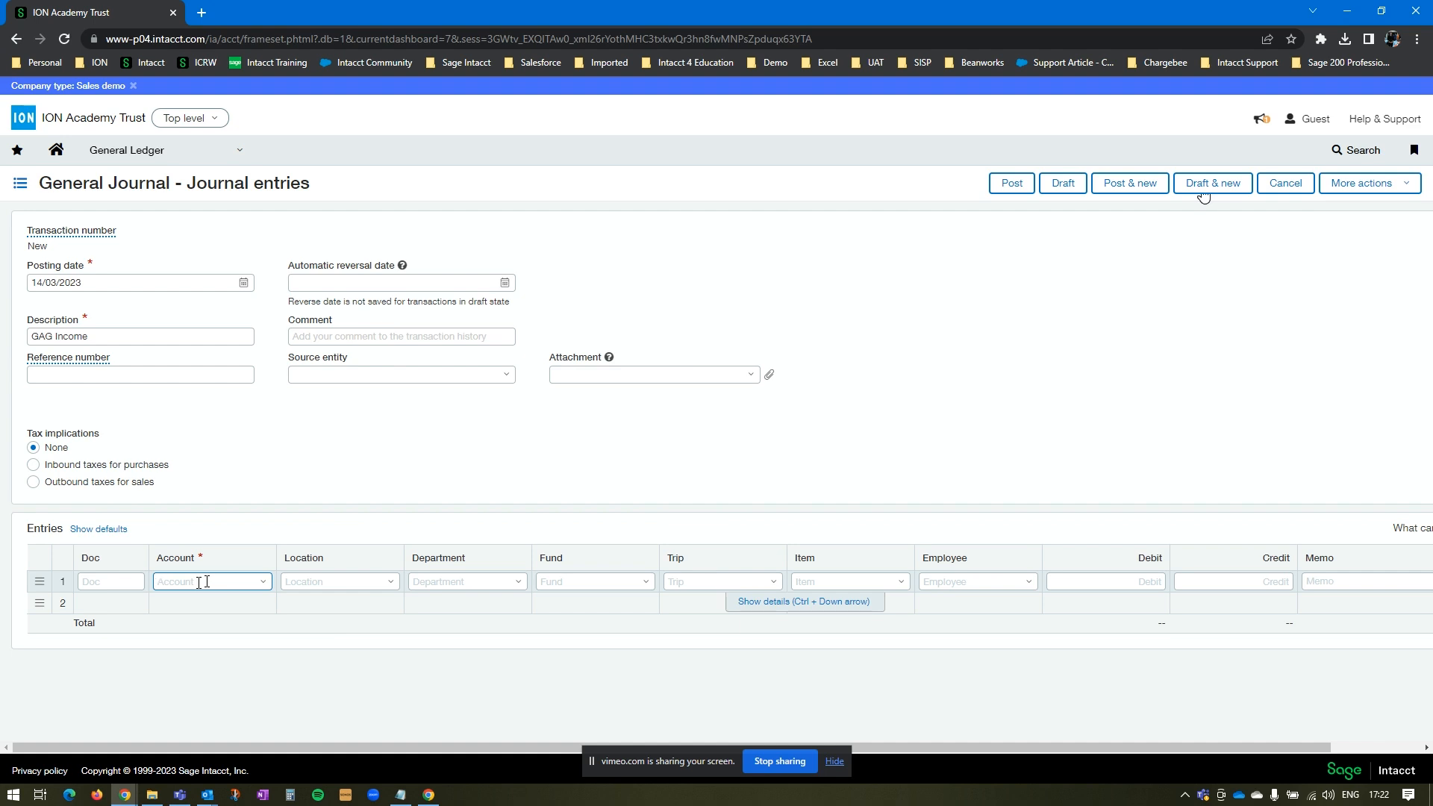
{"action": "type", "text": "810"}
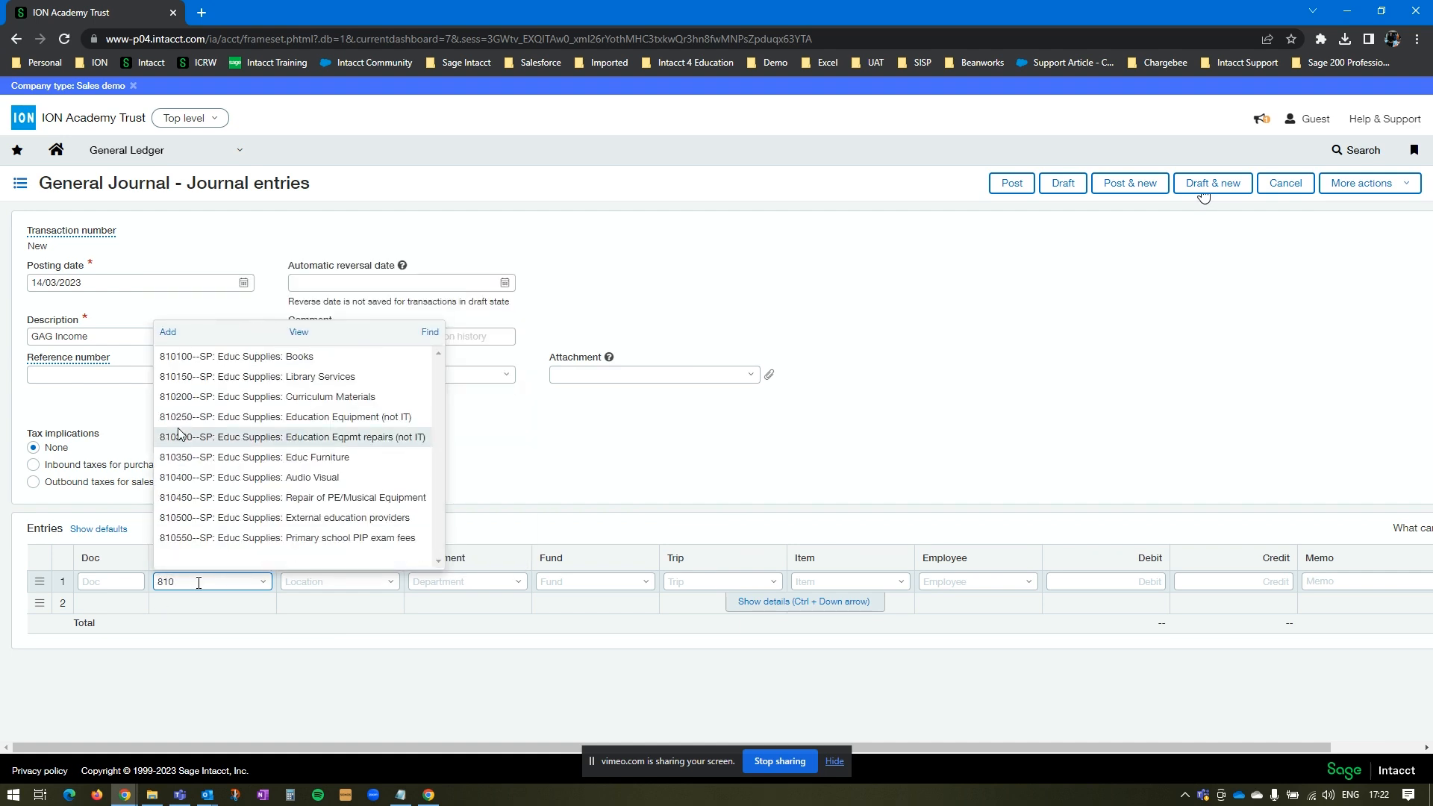
{"action": "left_click", "coordinate": [193, 365]}
{"action": "left_click", "coordinate": [352, 583]}
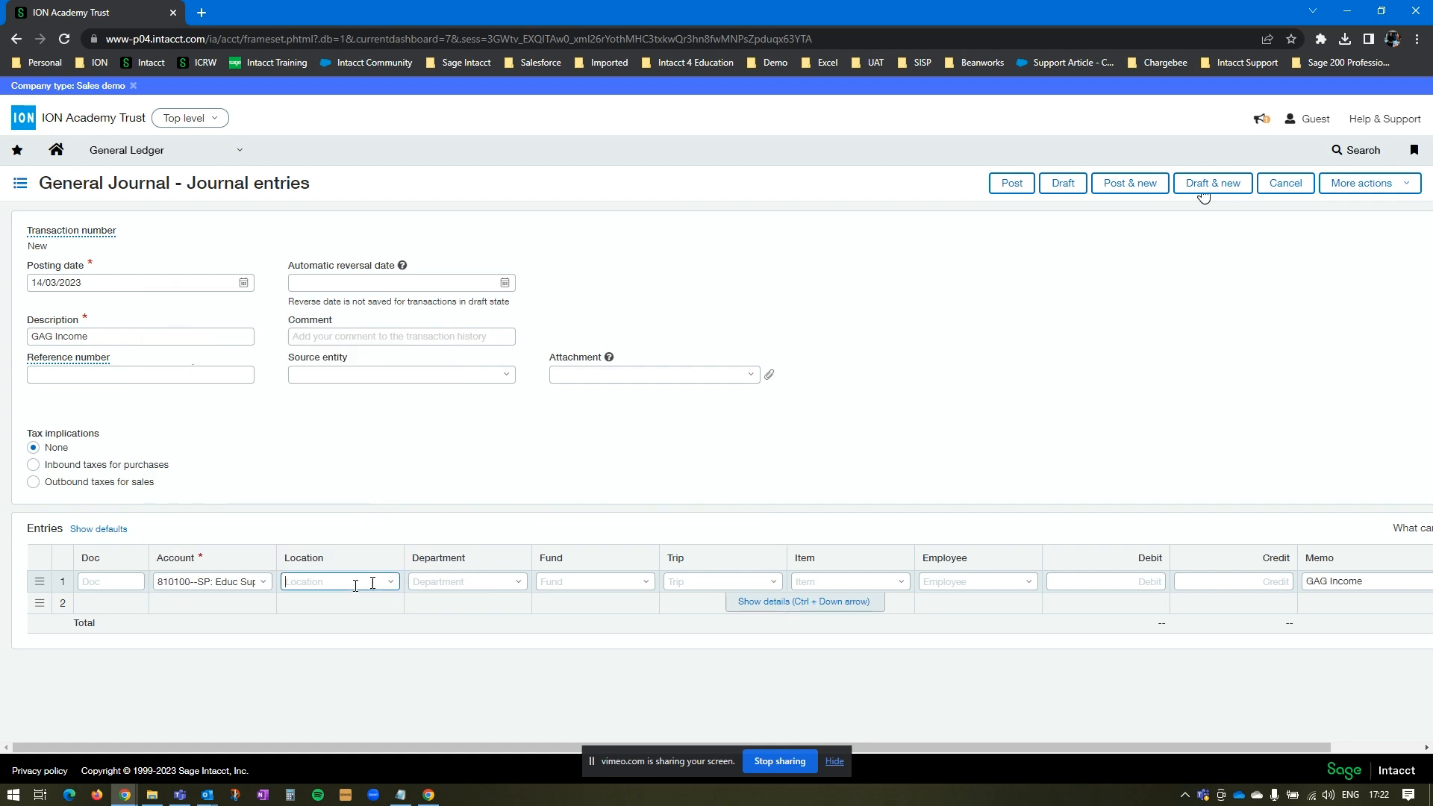
{"action": "left_click", "coordinate": [391, 585]}
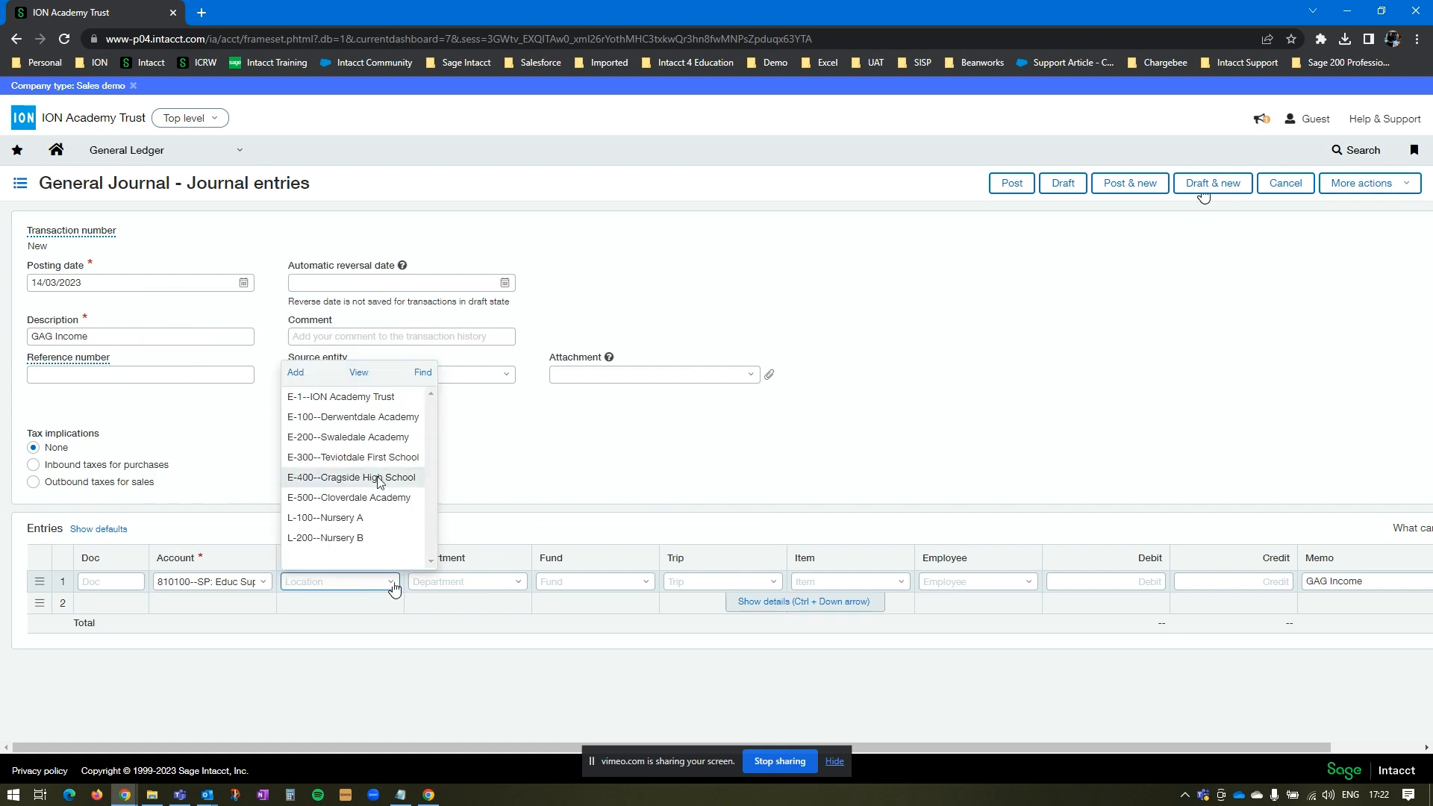
{"action": "left_click", "coordinate": [380, 425]}
{"action": "left_click", "coordinate": [519, 584]}
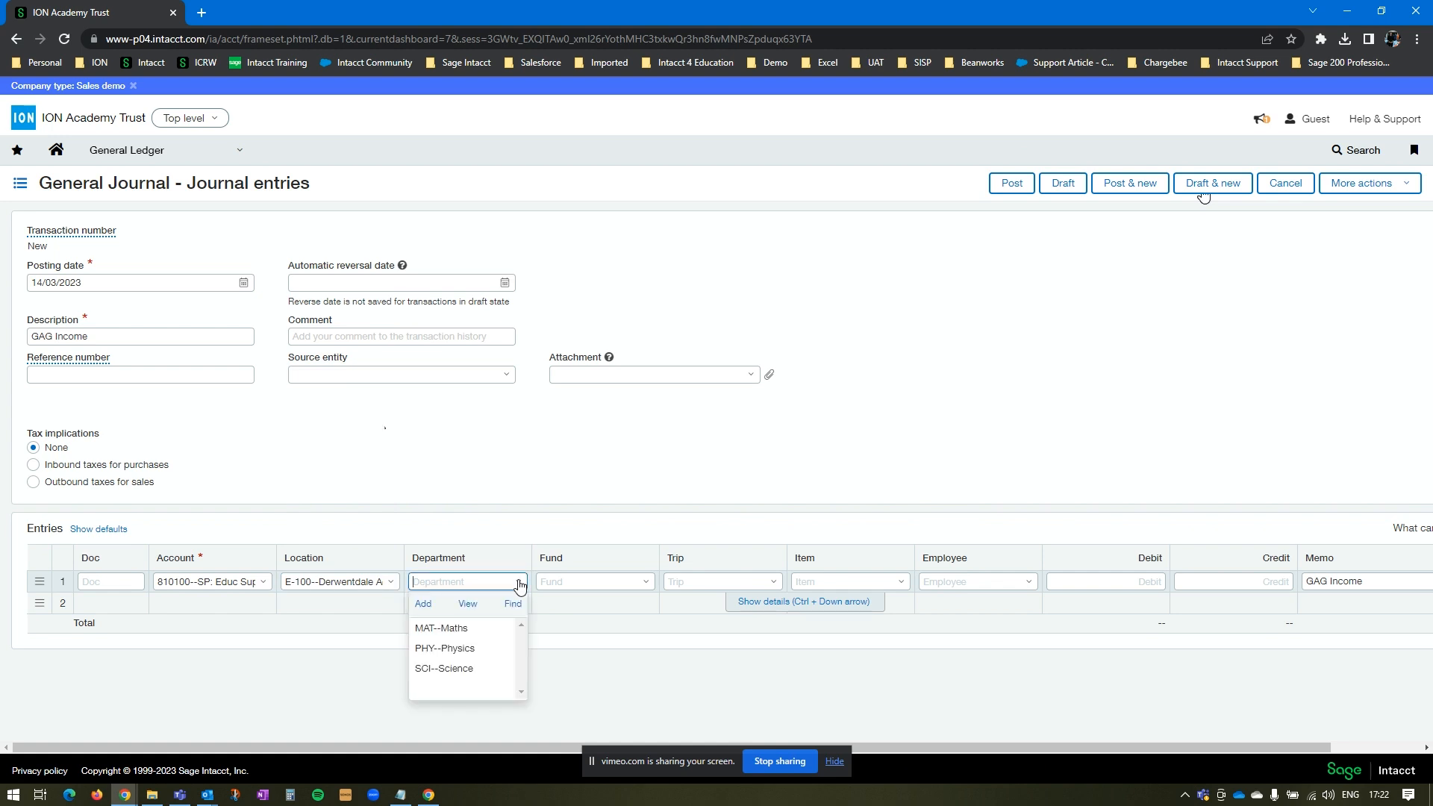
{"action": "left_click", "coordinate": [503, 631]}
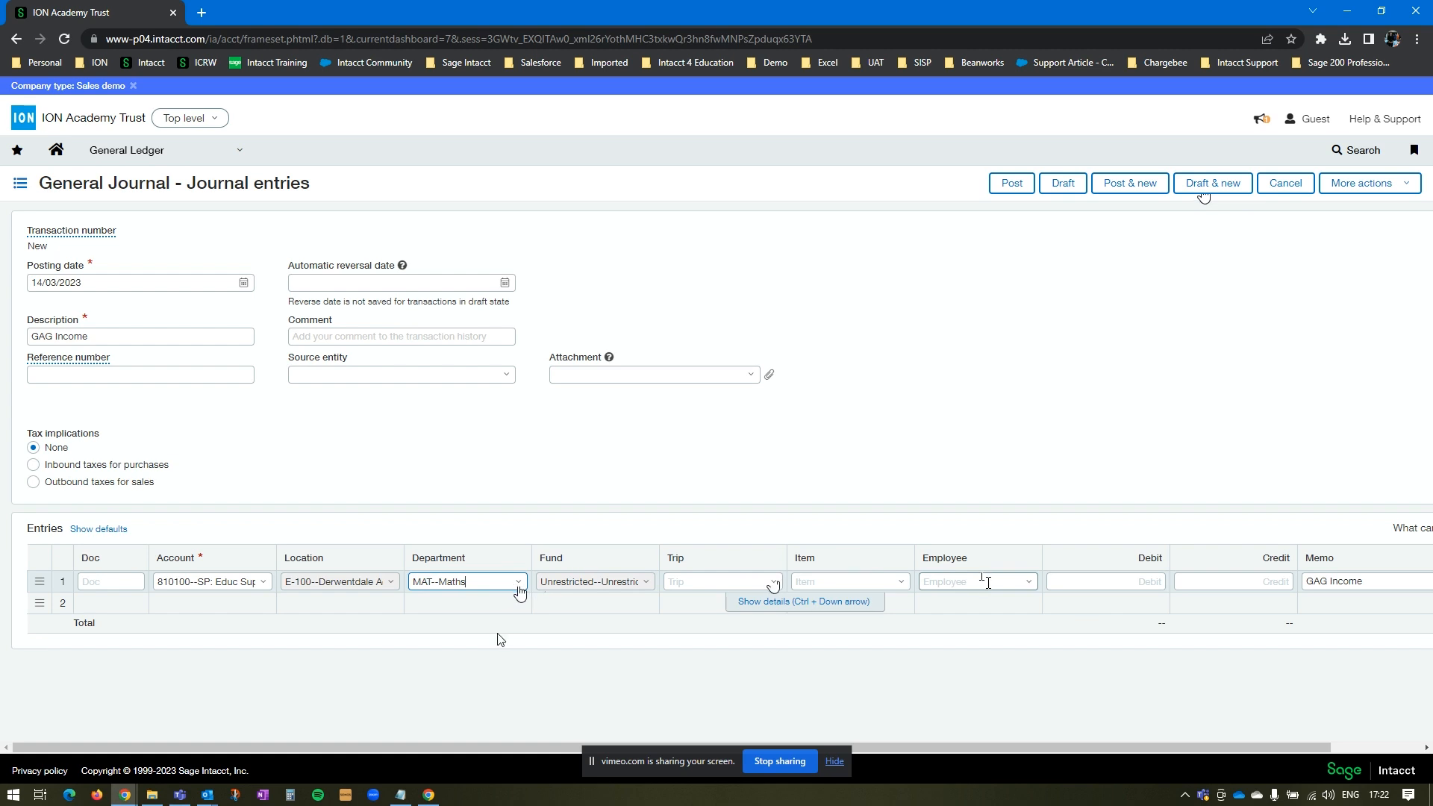
{"action": "left_click", "coordinate": [1101, 581]}
{"action": "type", "text": "150.00"}
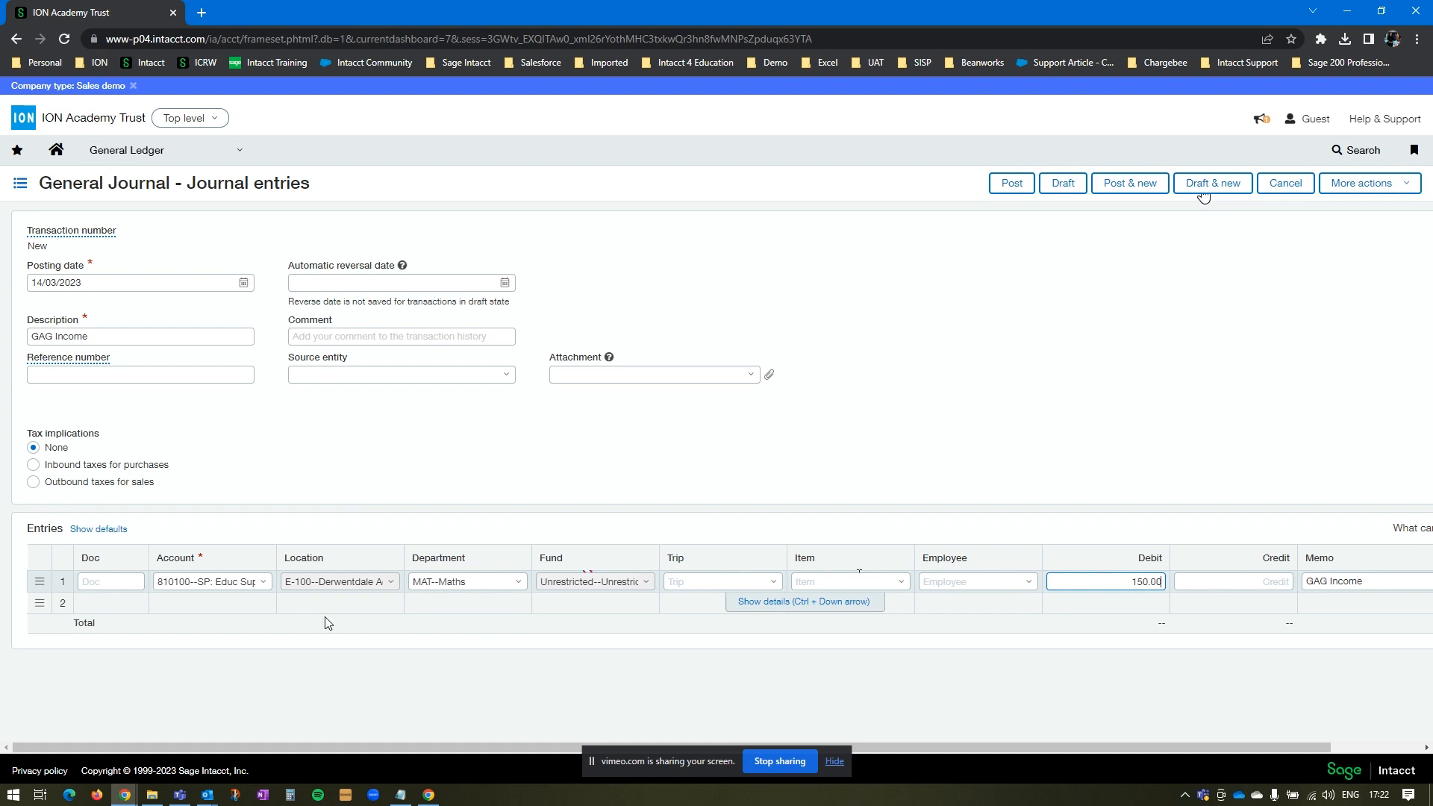
Step: Add a second line crediting 150.00 to account 810450 Repair of PE/Musical Equipment, and cancel the journal entry without saving
{"action": "left_click", "coordinate": [228, 604]}
{"action": "type", "text": "810"}
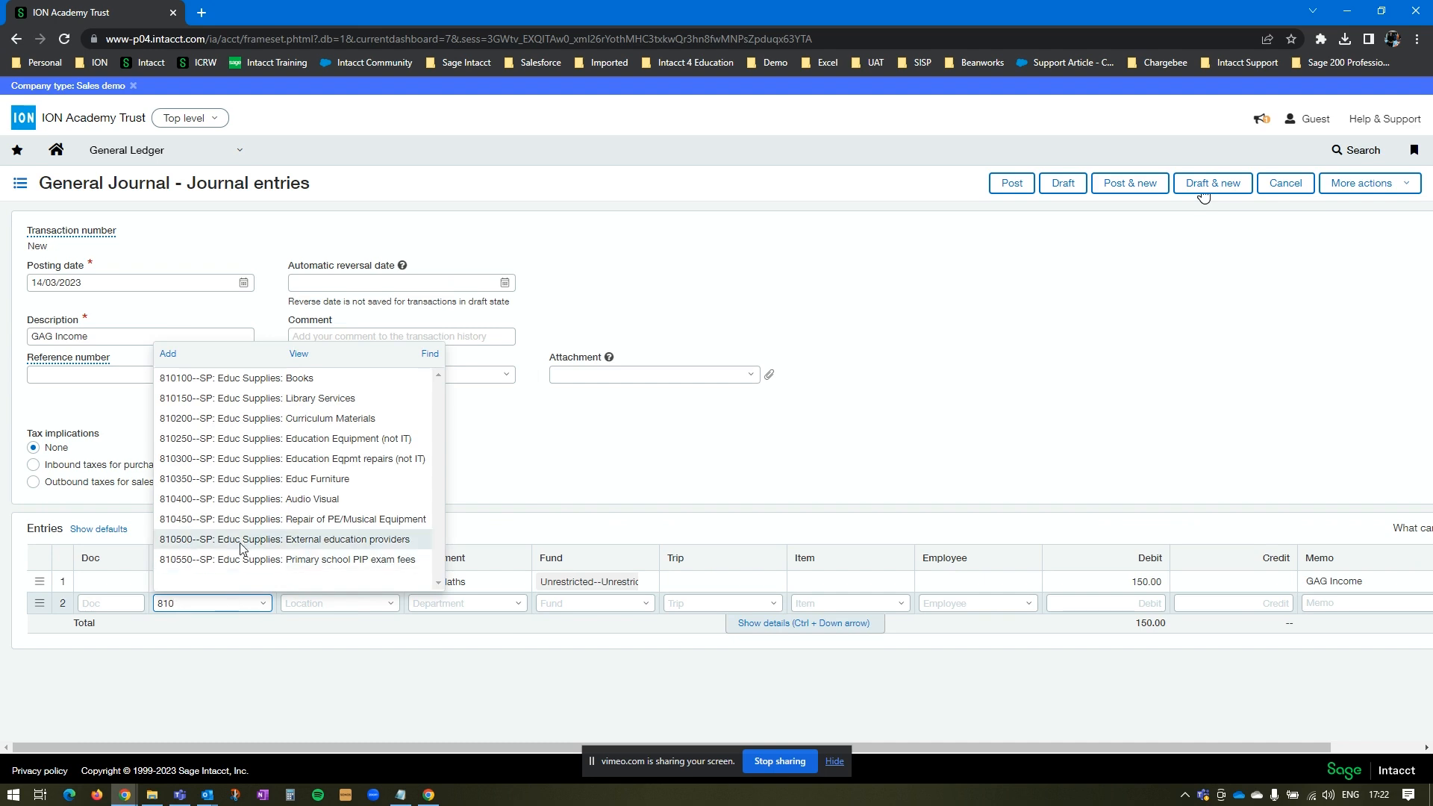
{"action": "left_click", "coordinate": [248, 516]}
{"action": "left_click", "coordinate": [1271, 603]}
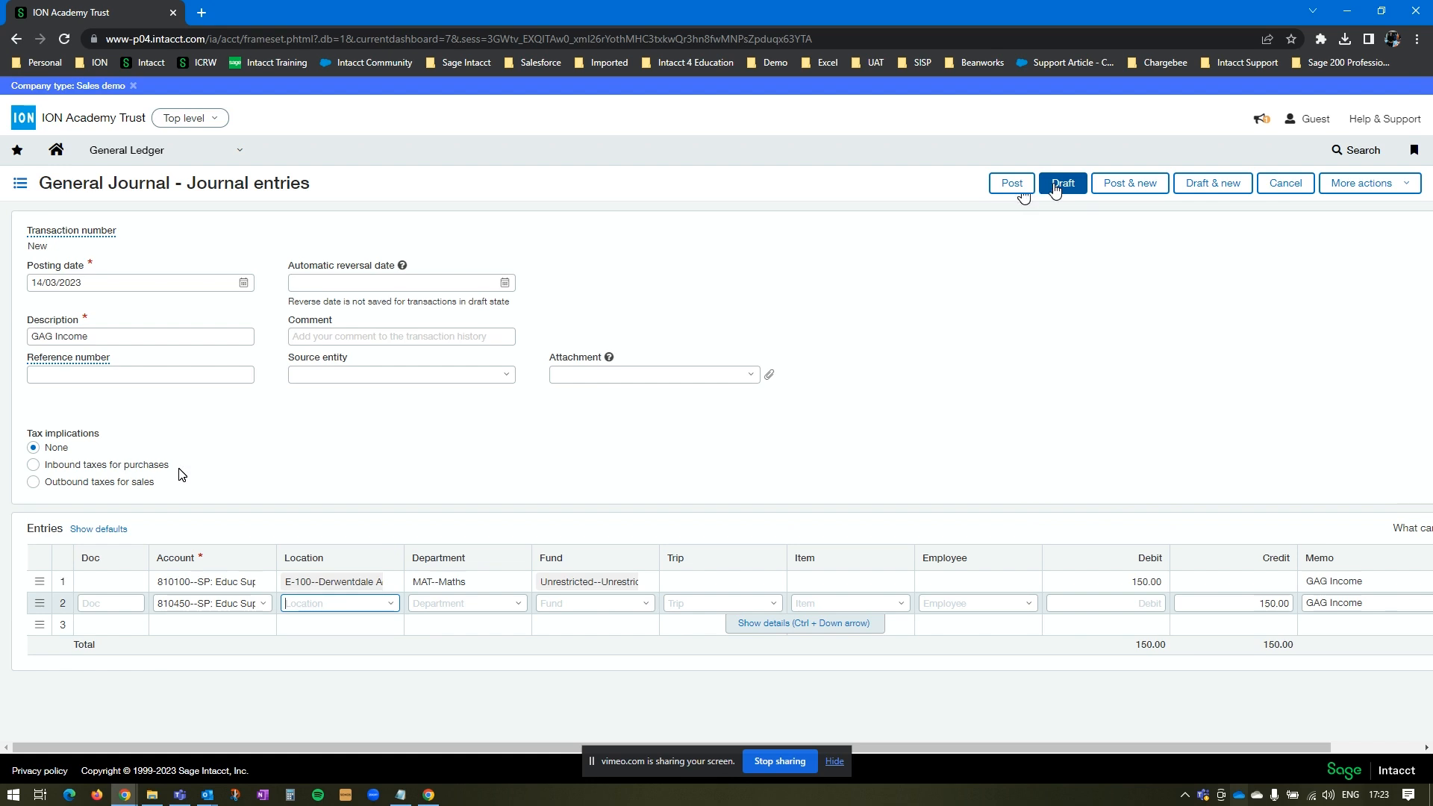
{"action": "left_click", "coordinate": [1286, 184]}
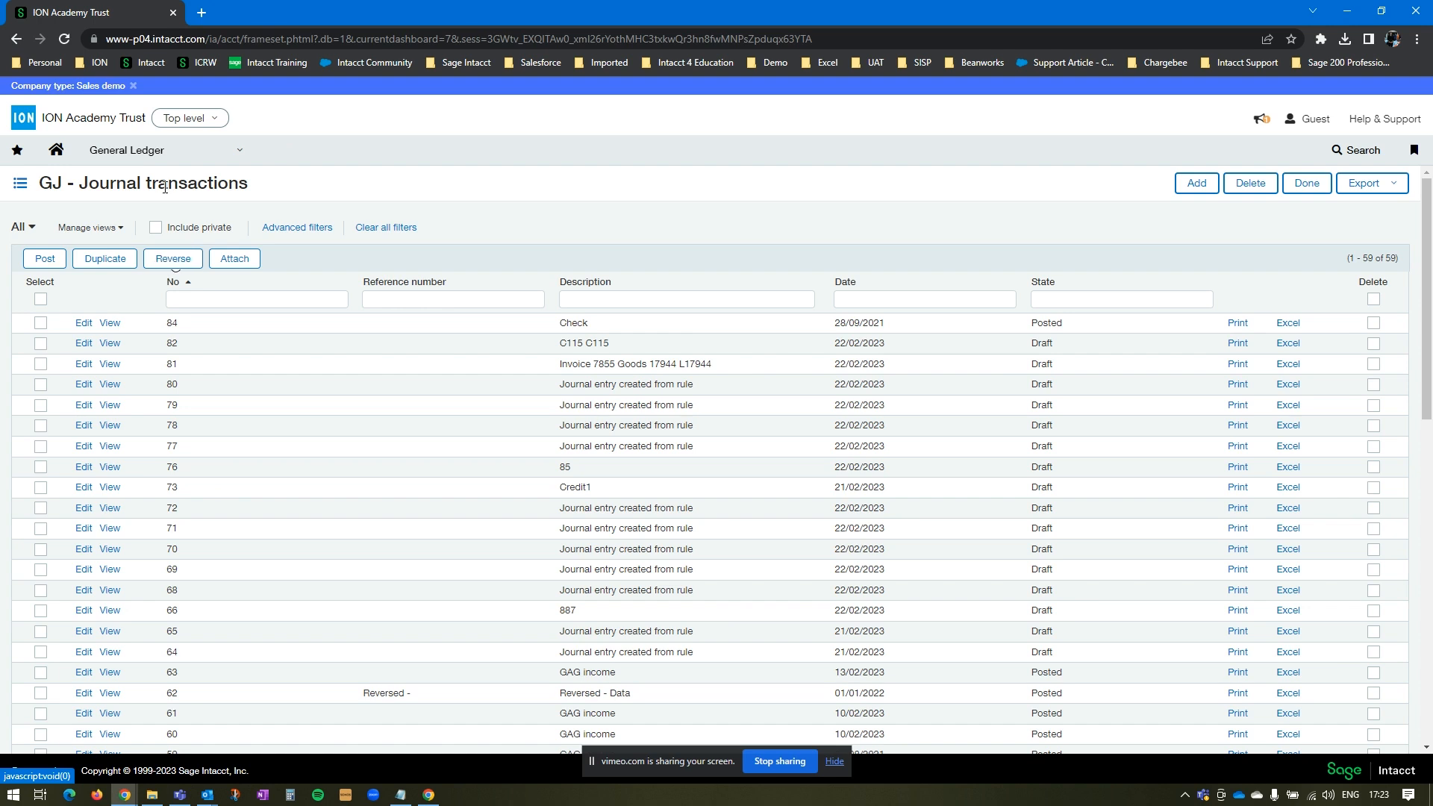
Step: View the recurring GAG income journal entry and its posting schedule
{"action": "left_click", "coordinate": [175, 152]}
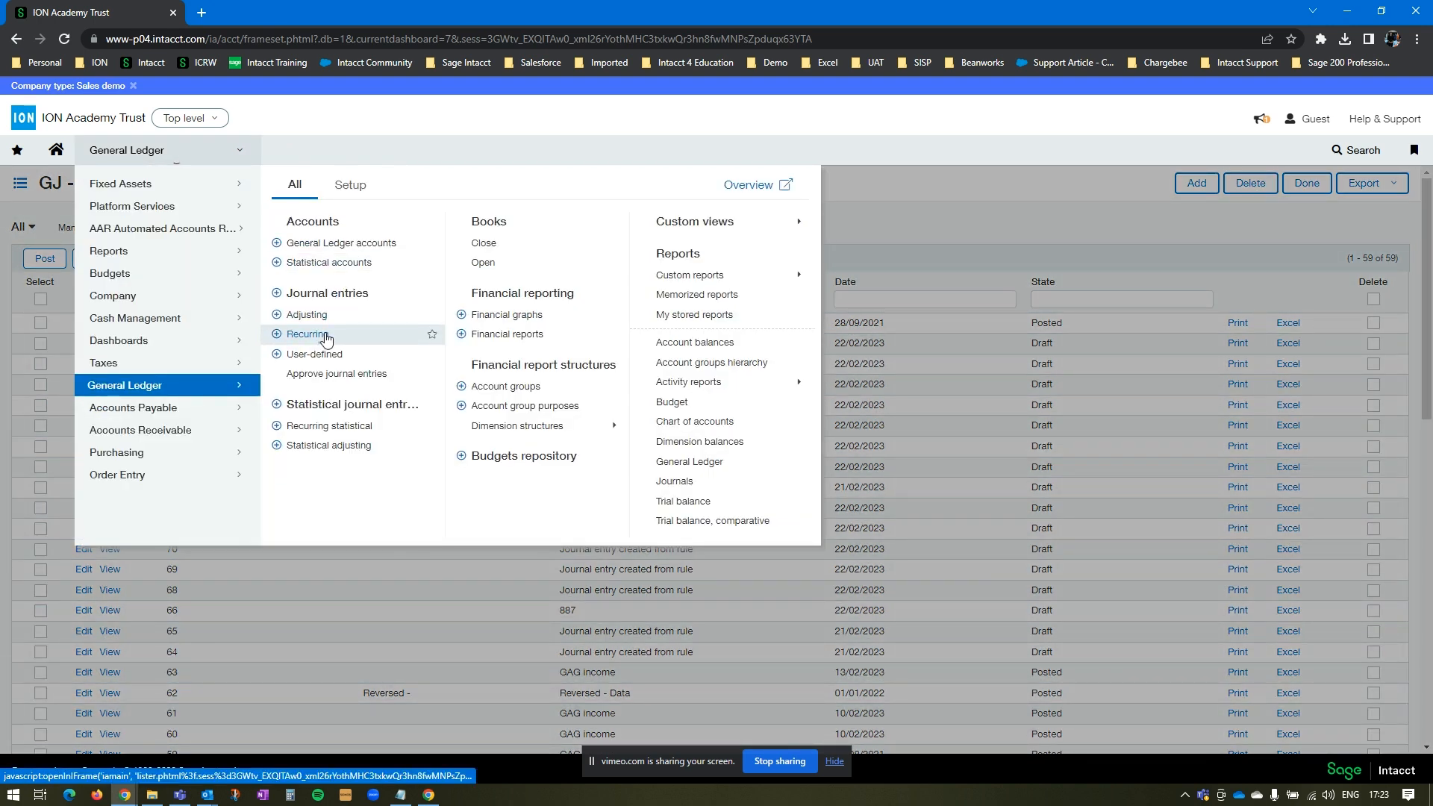
{"action": "left_click", "coordinate": [326, 337]}
{"action": "left_click", "coordinate": [58, 323]}
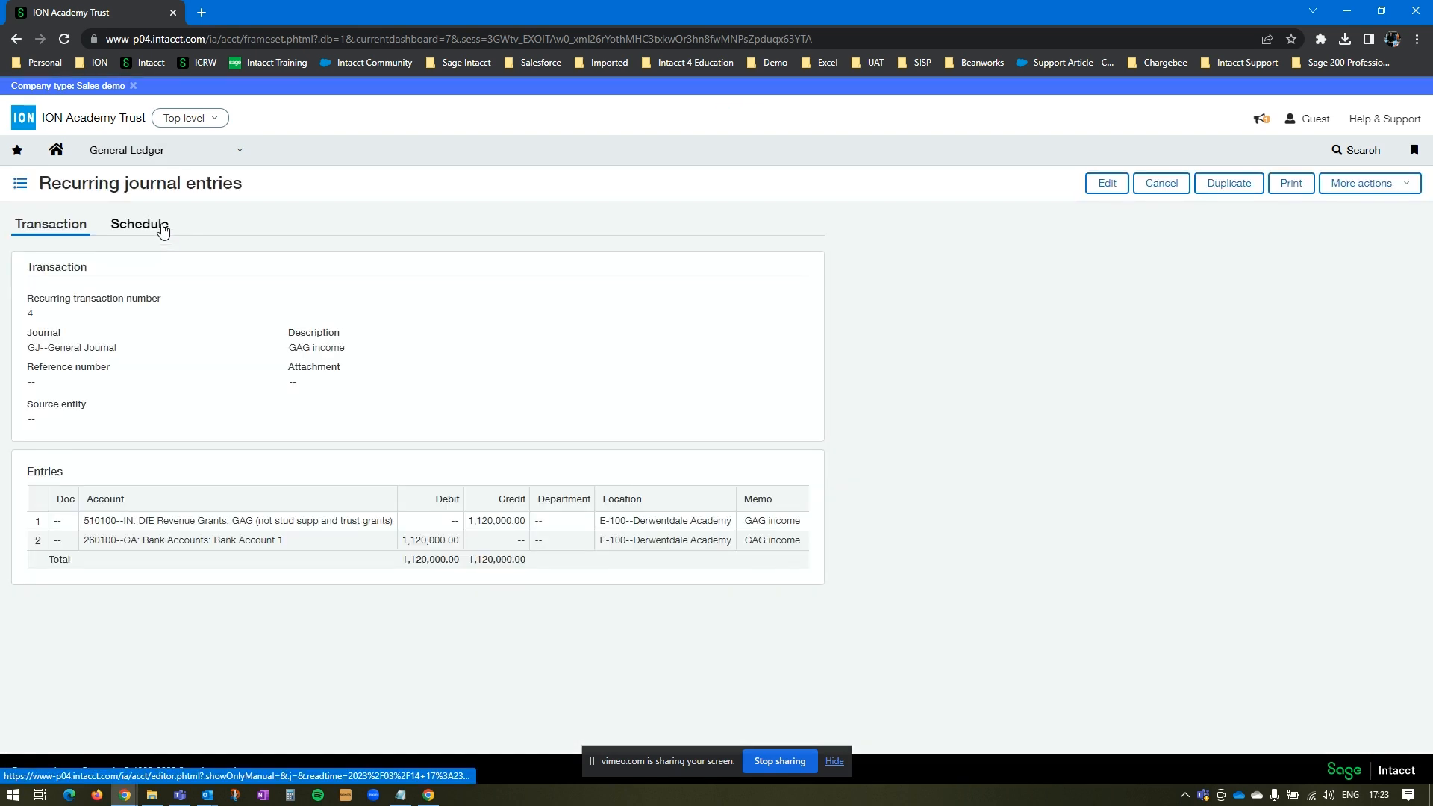
{"action": "left_click", "coordinate": [163, 230]}
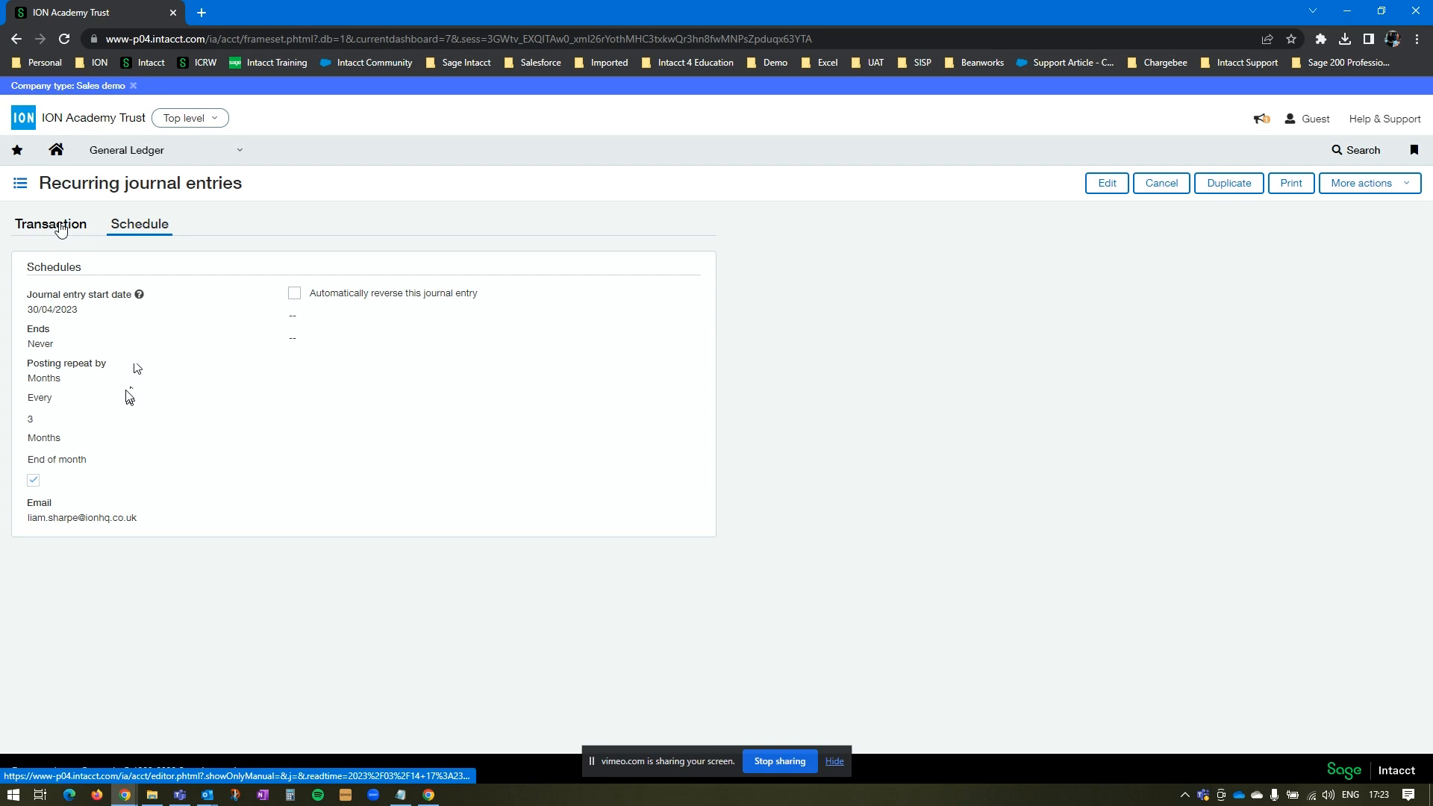
Step: Review the Purchase Order Commitments journal among the user-defined journals and open the list of statistical journal entries
{"action": "left_click", "coordinate": [165, 152]}
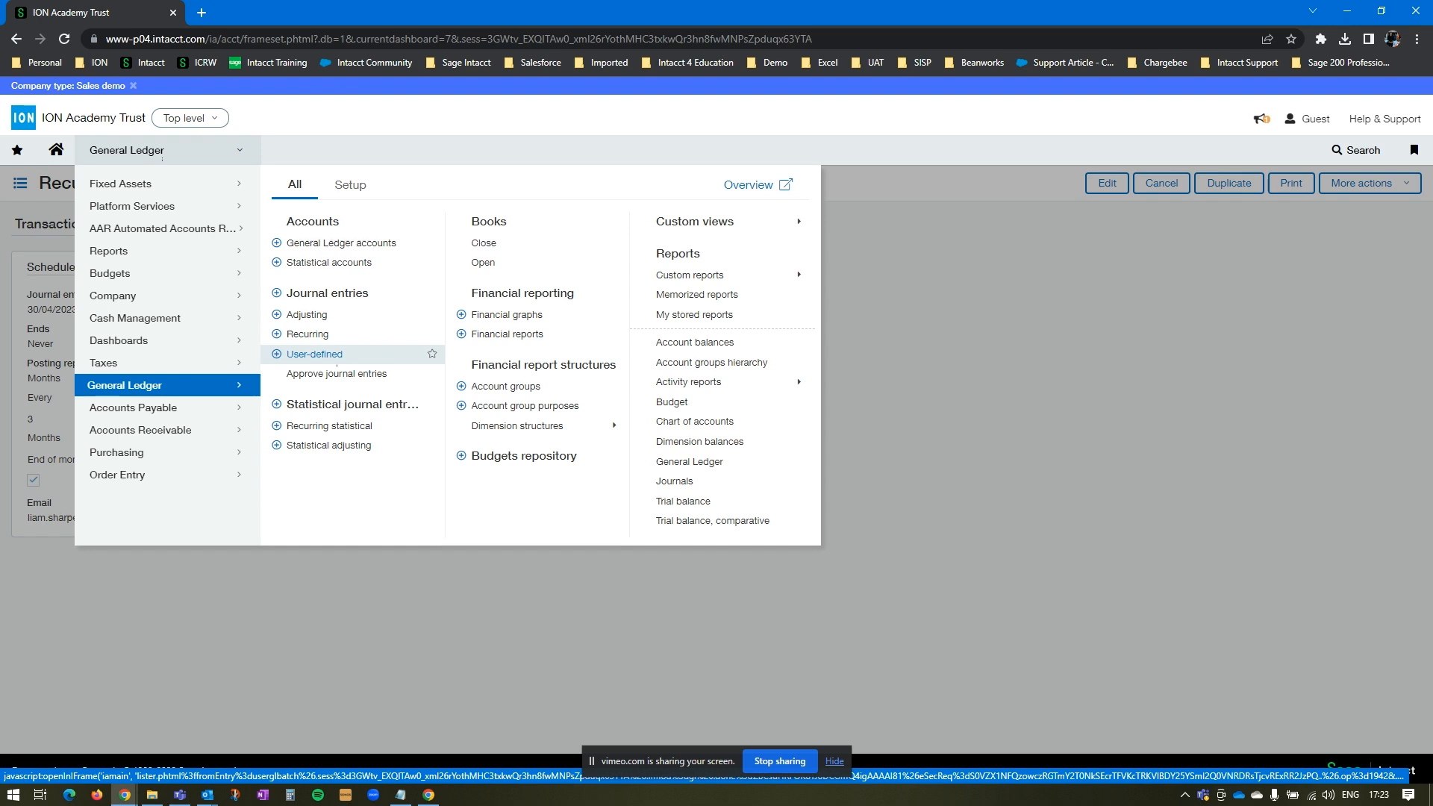
{"action": "left_click", "coordinate": [343, 362]}
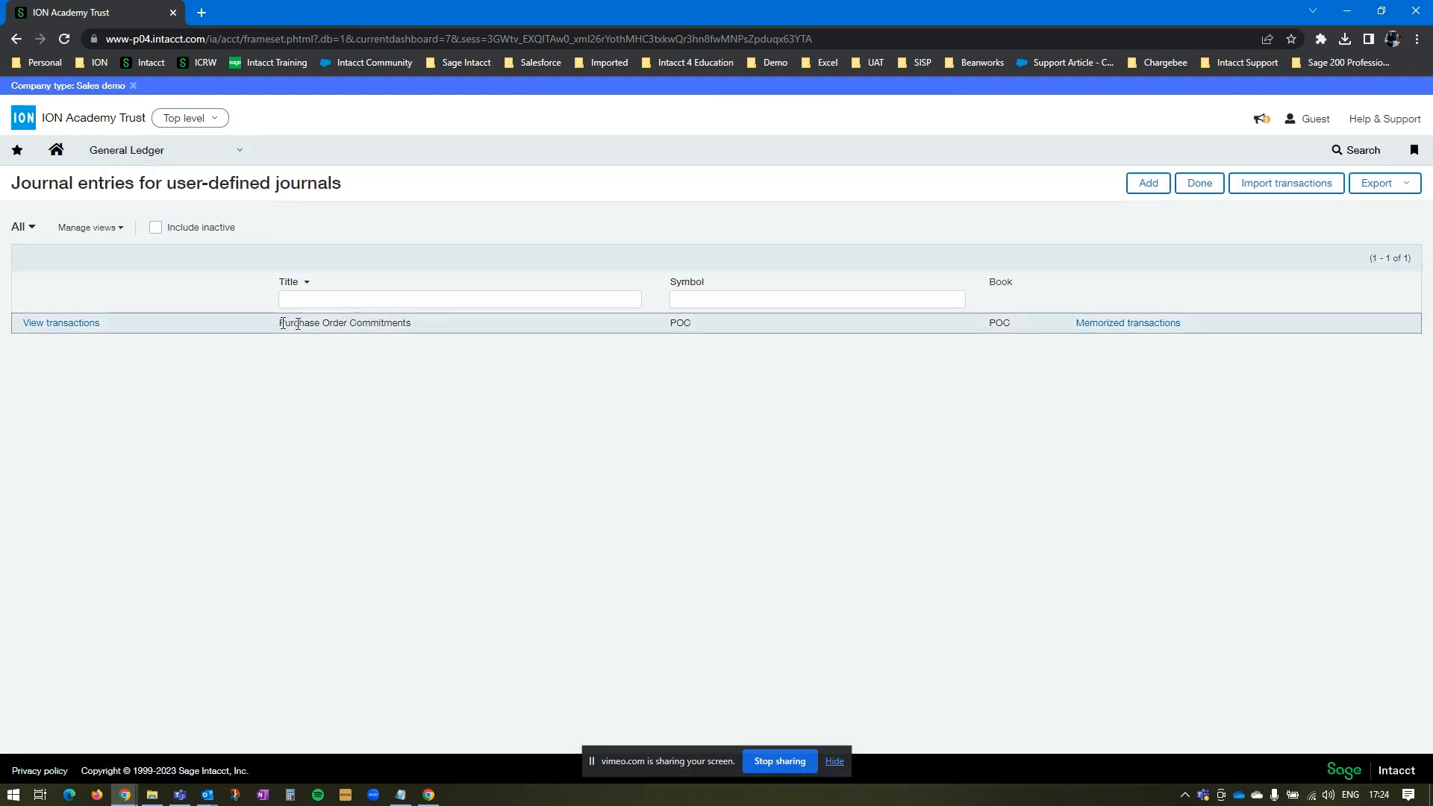
{"action": "left_click_drag", "start_coordinate": [282, 324], "coordinate": [412, 324]}
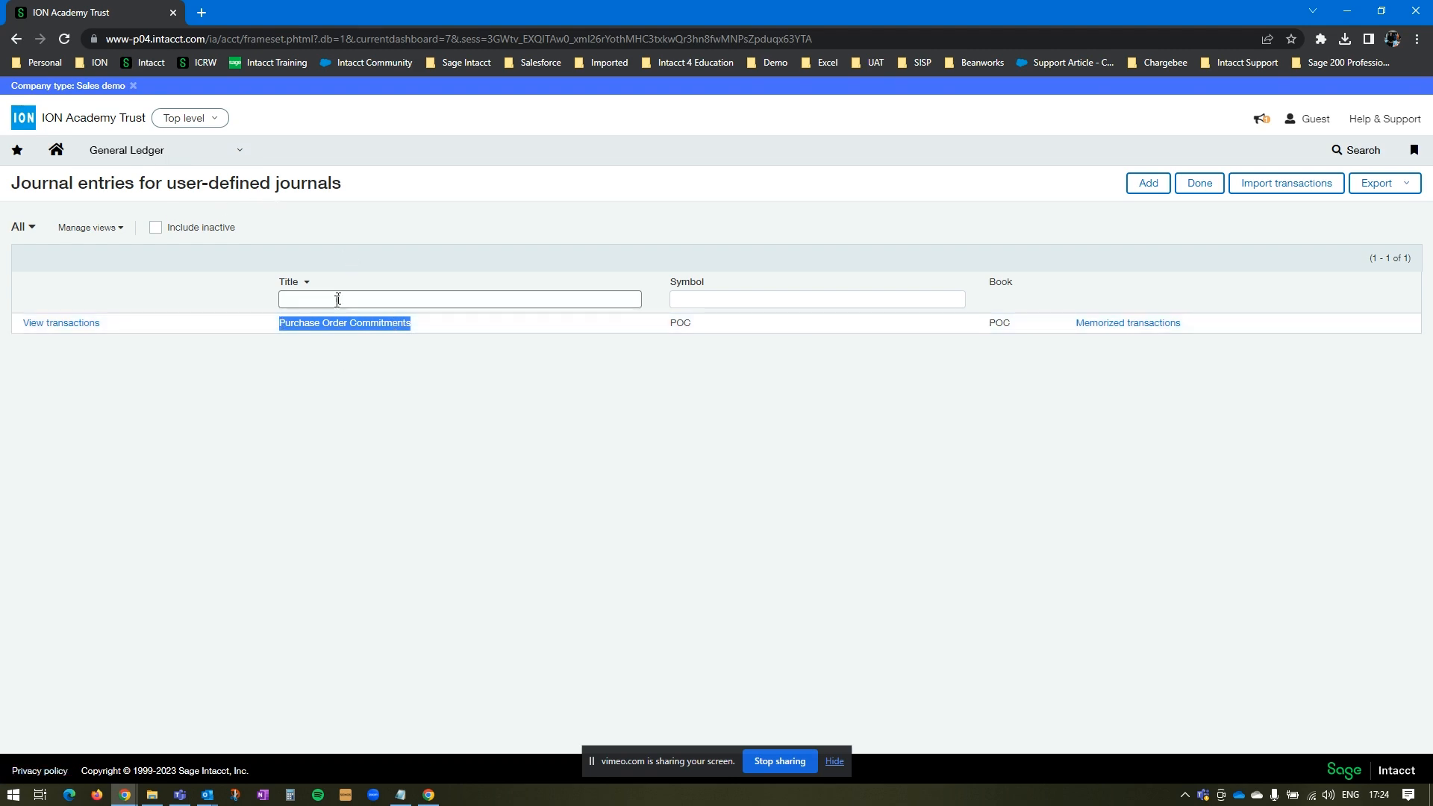
{"action": "left_click", "coordinate": [204, 151]}
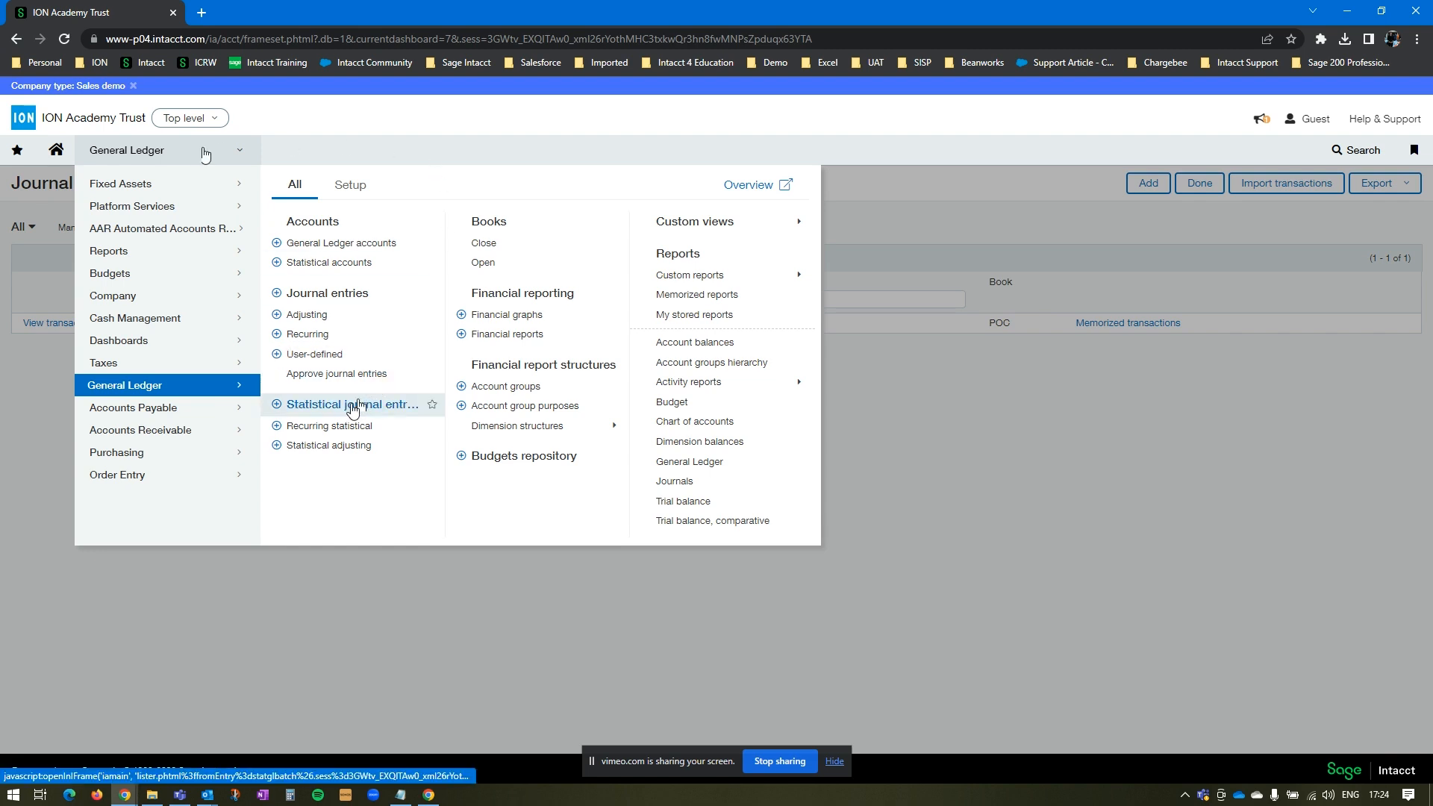
{"action": "left_click", "coordinate": [352, 404]}
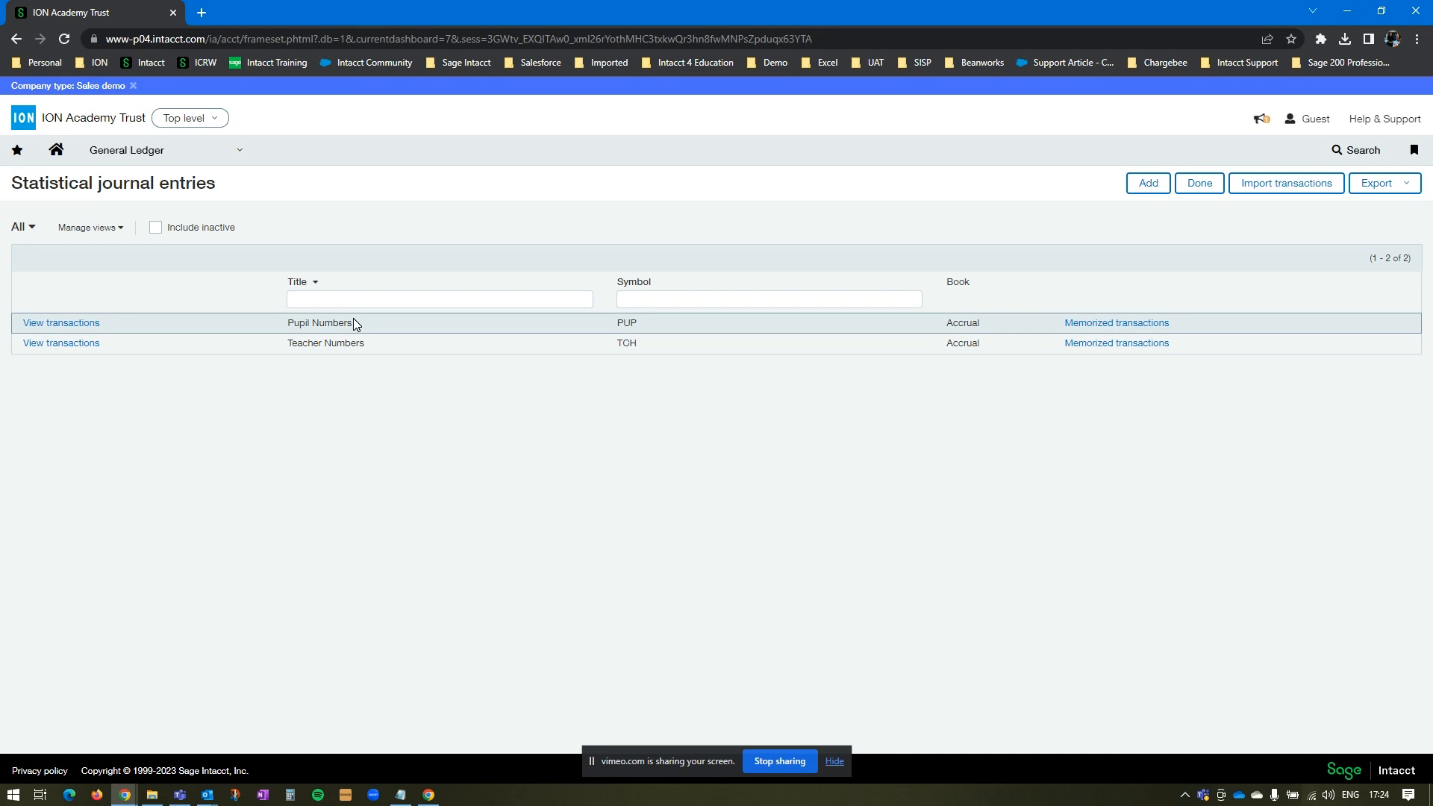
Step: Review the Bank Charges journal entry template and its offset account in the Cash Management reconciliation templates, and return to the template list
{"action": "left_click", "coordinate": [218, 157]}
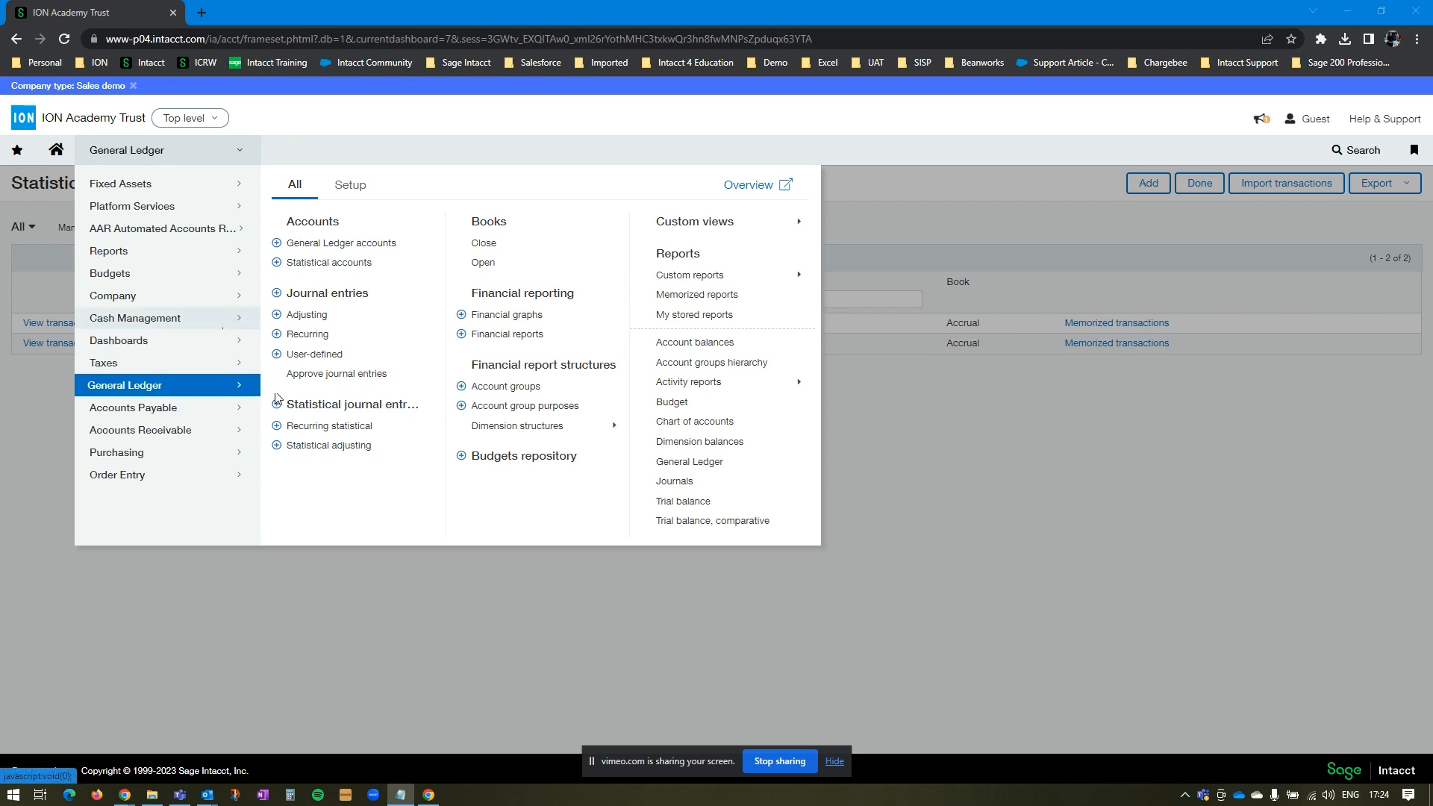
{"action": "left_click", "coordinate": [231, 318]}
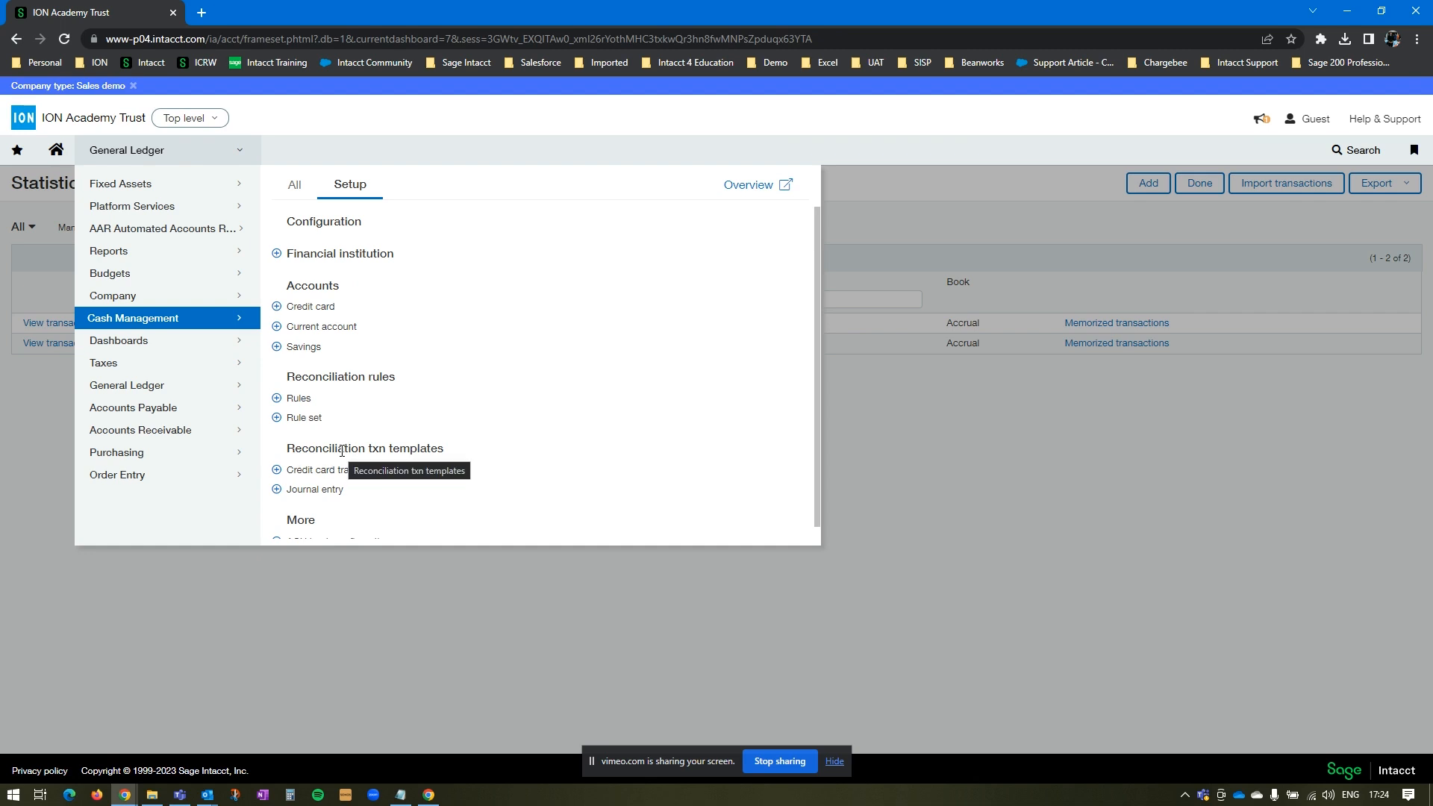
{"action": "left_click", "coordinate": [323, 490]}
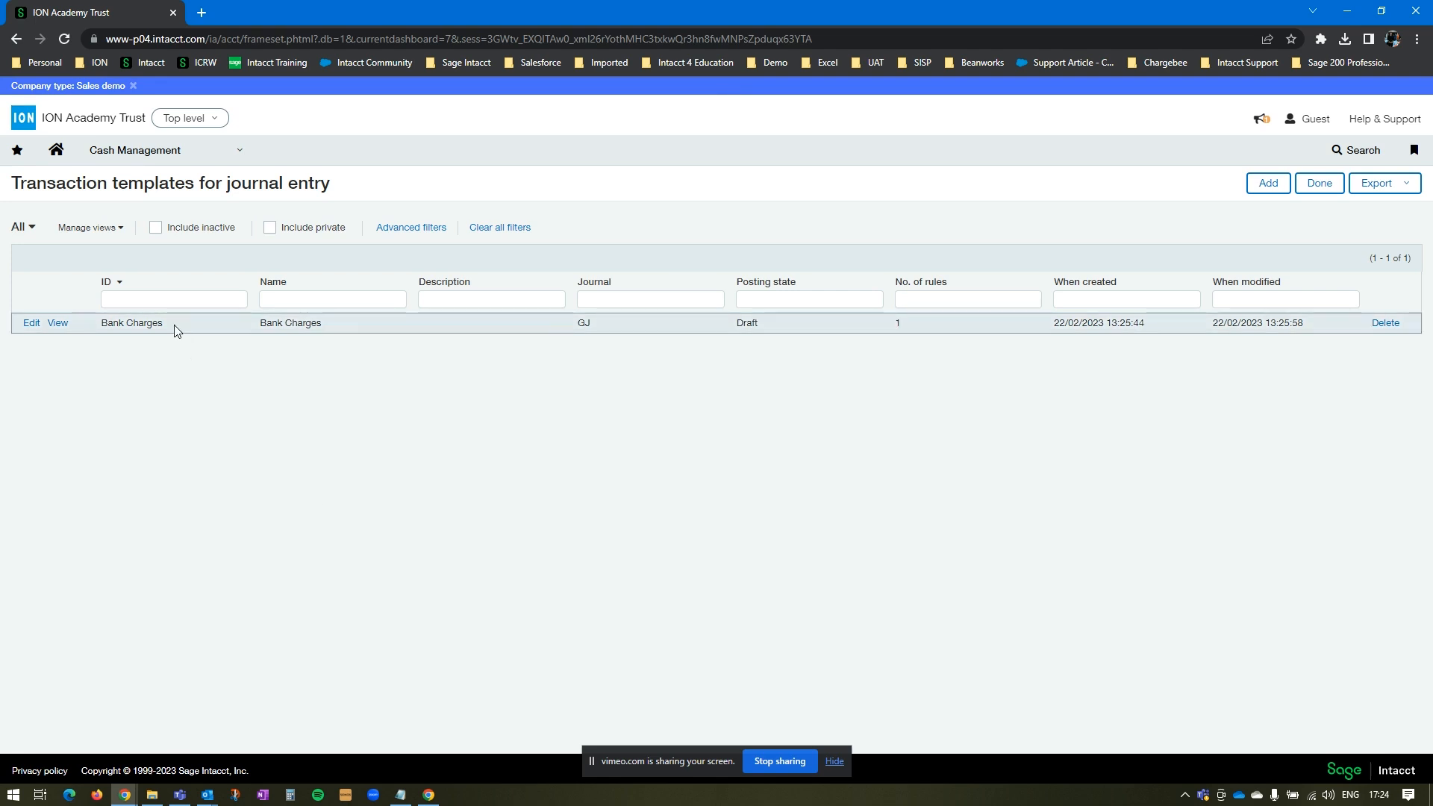
{"action": "left_click", "coordinate": [57, 325]}
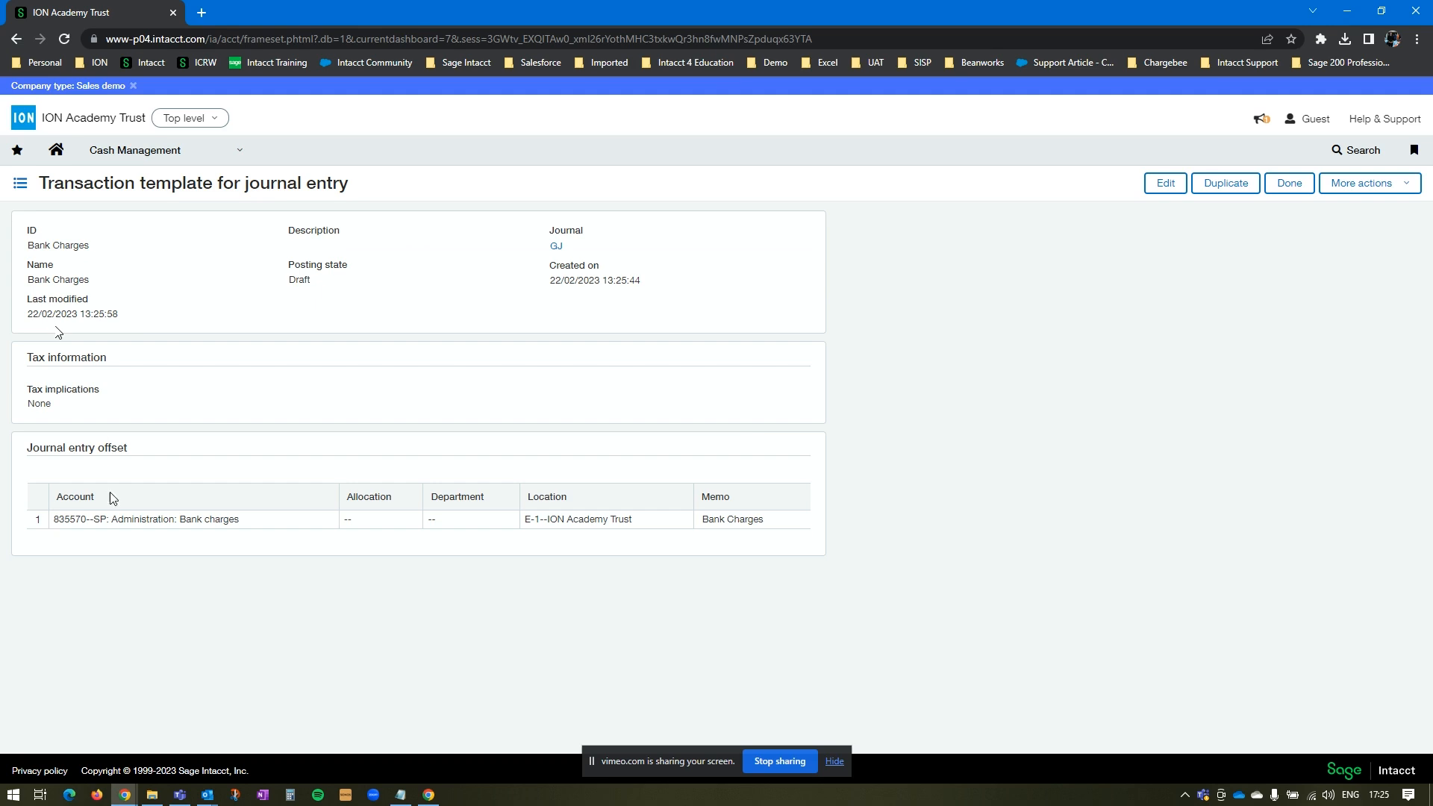
{"action": "left_click_drag", "start_coordinate": [53, 521], "coordinate": [247, 525]}
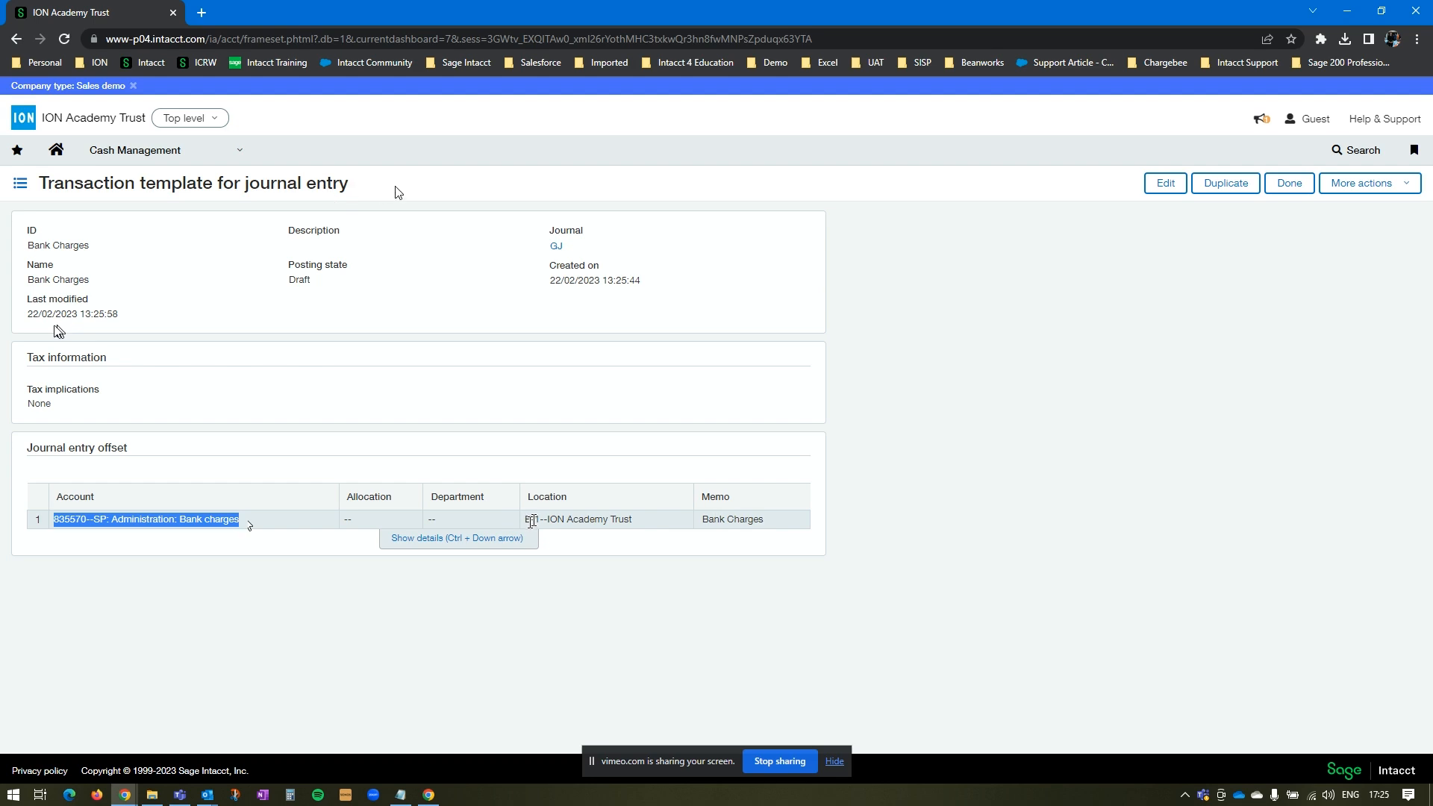
{"action": "left_click", "coordinate": [1292, 184]}
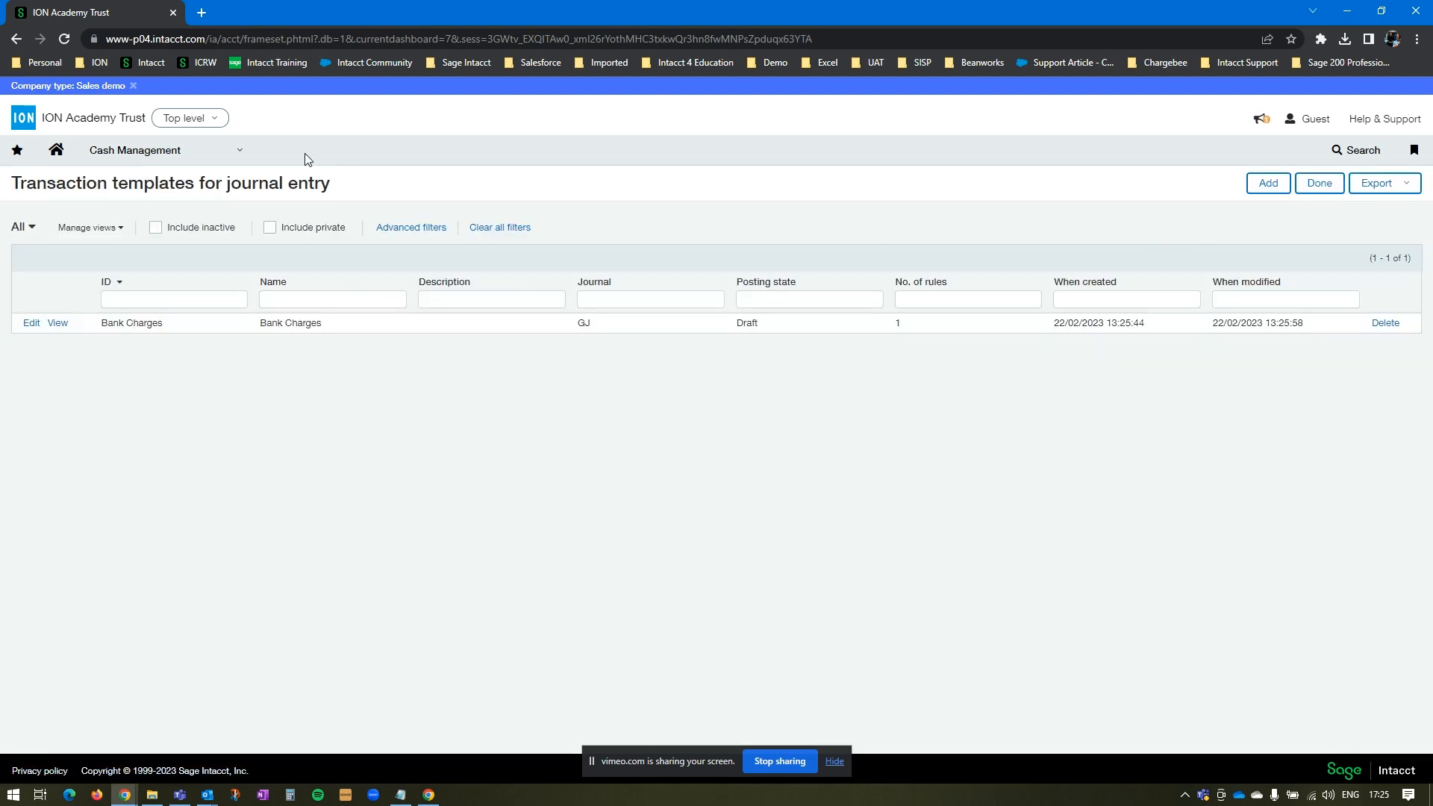
Step: Return to the General Ledger journal entries list and examine the Accounts Payable Journal's symbol
{"action": "left_click", "coordinate": [240, 150]}
{"action": "mouse_move", "coordinate": [214, 386]}
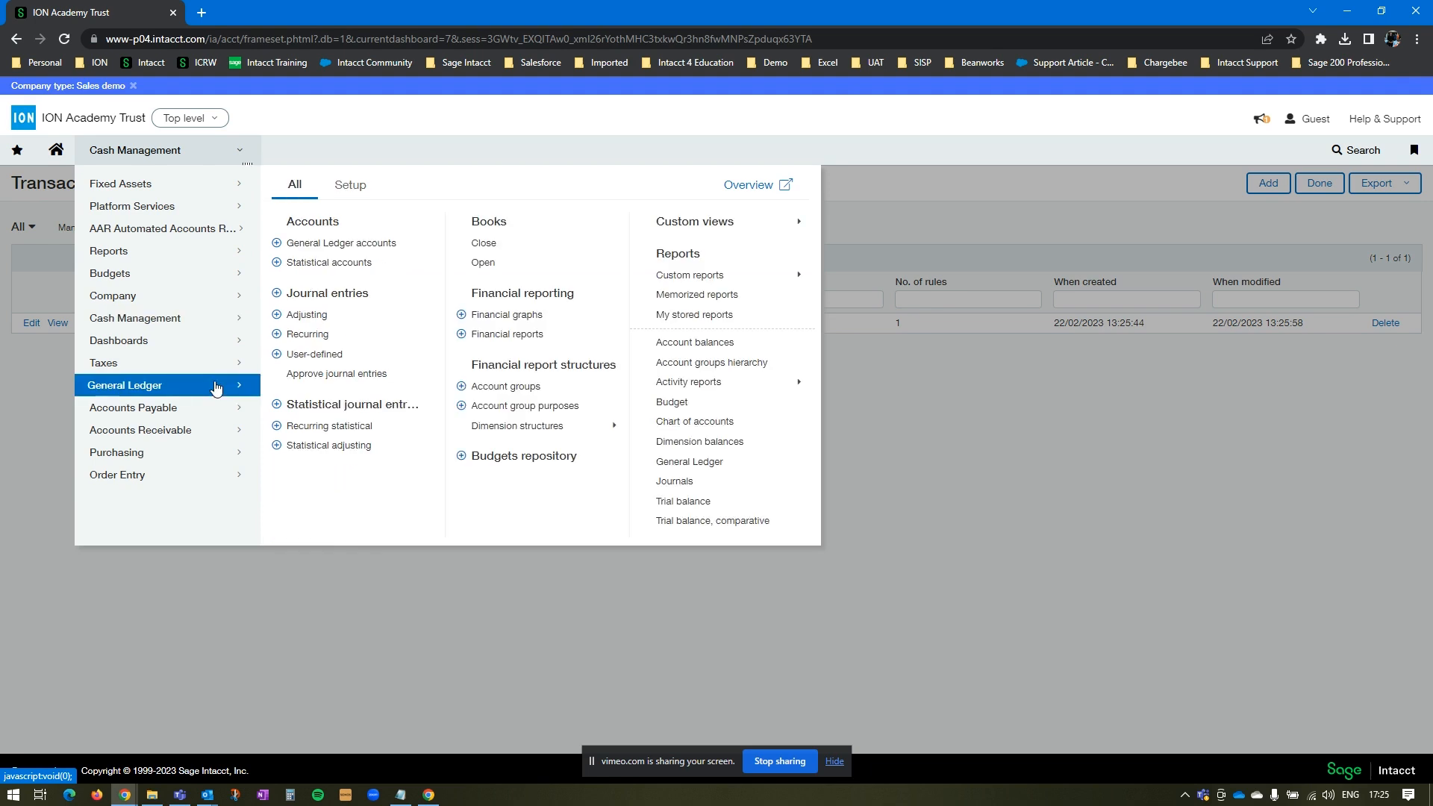
{"action": "left_click", "coordinate": [300, 294]}
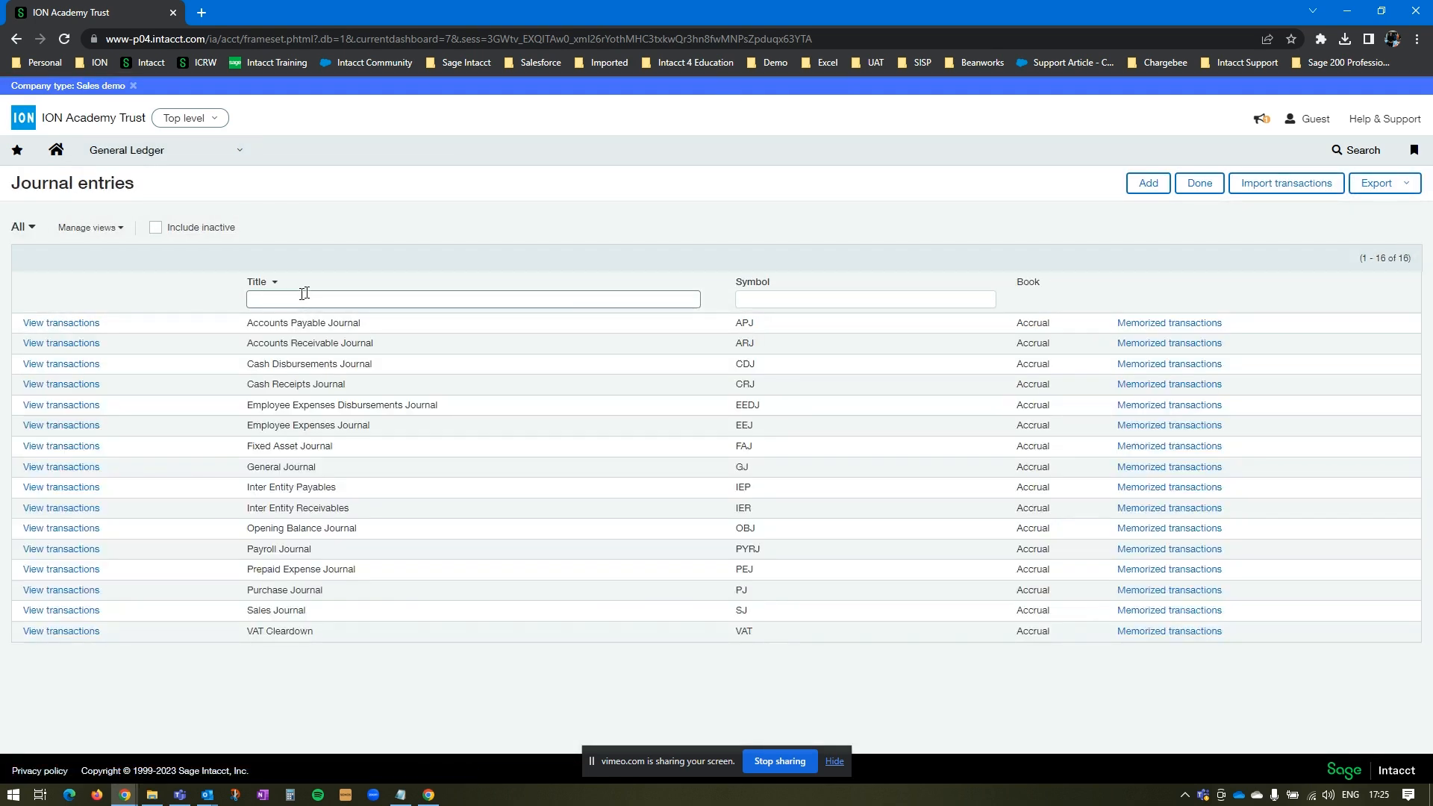
{"action": "left_click_drag", "start_coordinate": [733, 323], "coordinate": [768, 327]}
{"action": "left_click", "coordinate": [737, 324]}
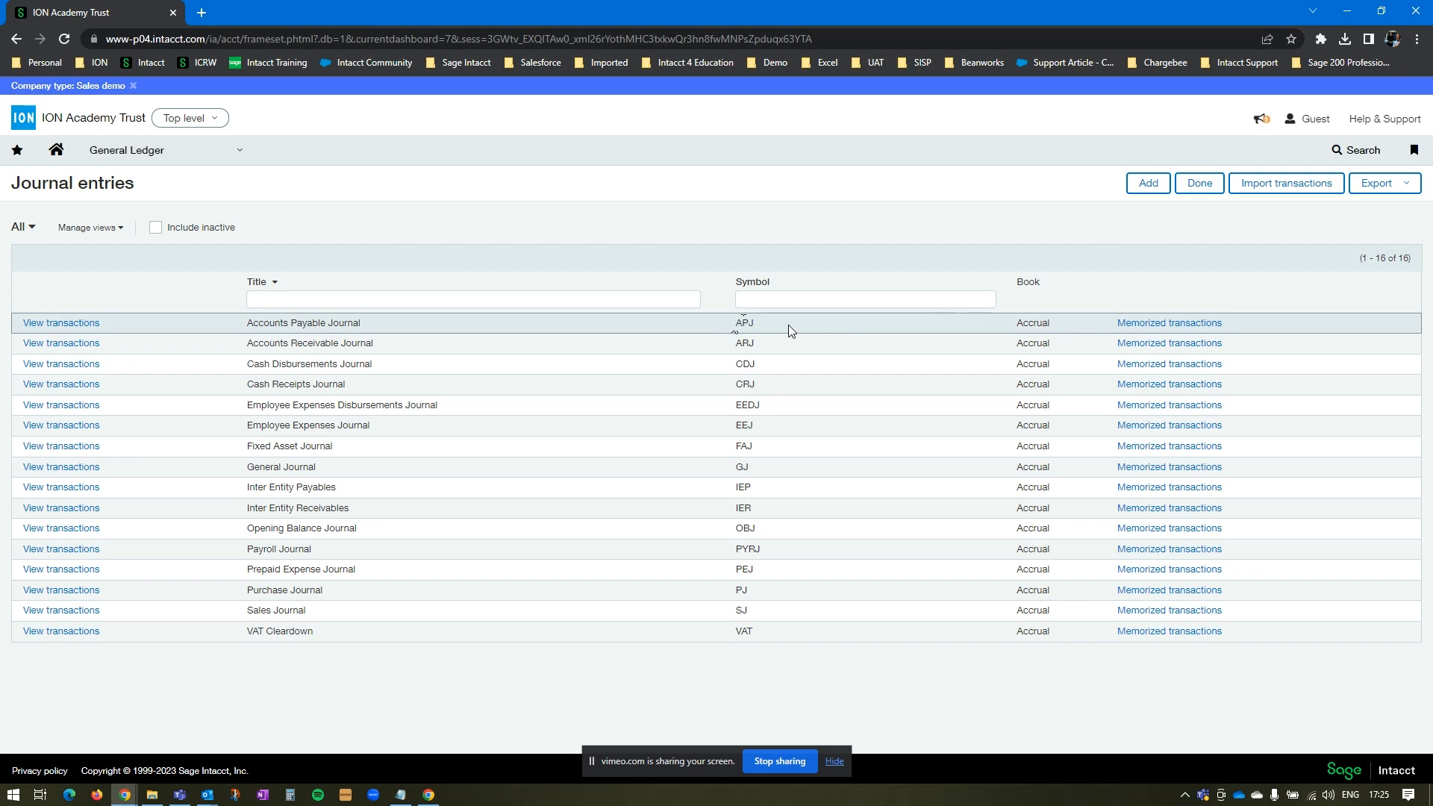